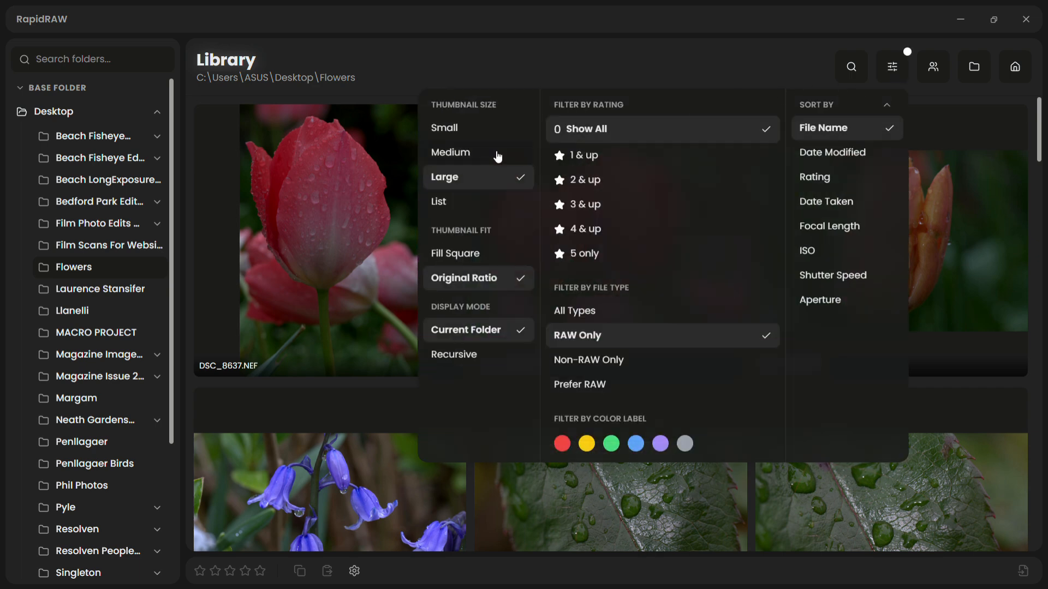
Try the Small and Medium thumbnail sizes and the Fill Square fit, and restore Large thumbnails with Original Ratio
click(469, 129)
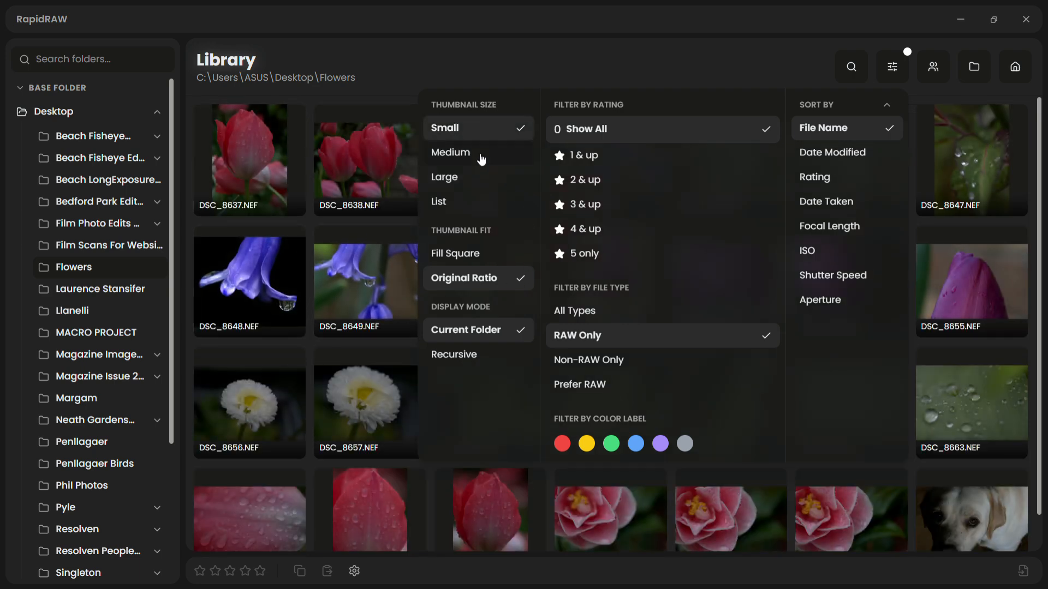
click(481, 158)
click(472, 184)
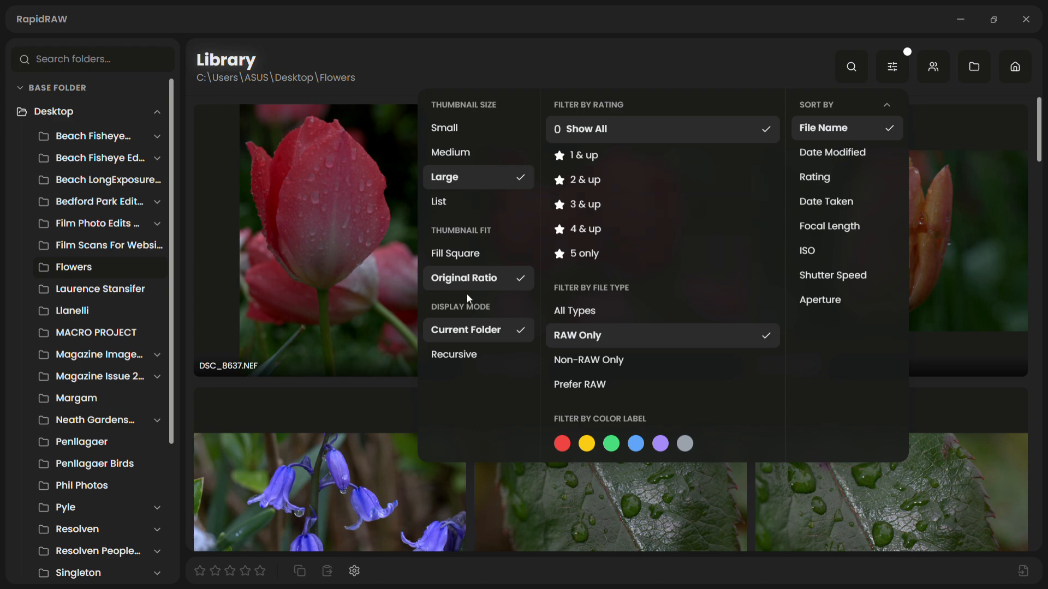
click(488, 256)
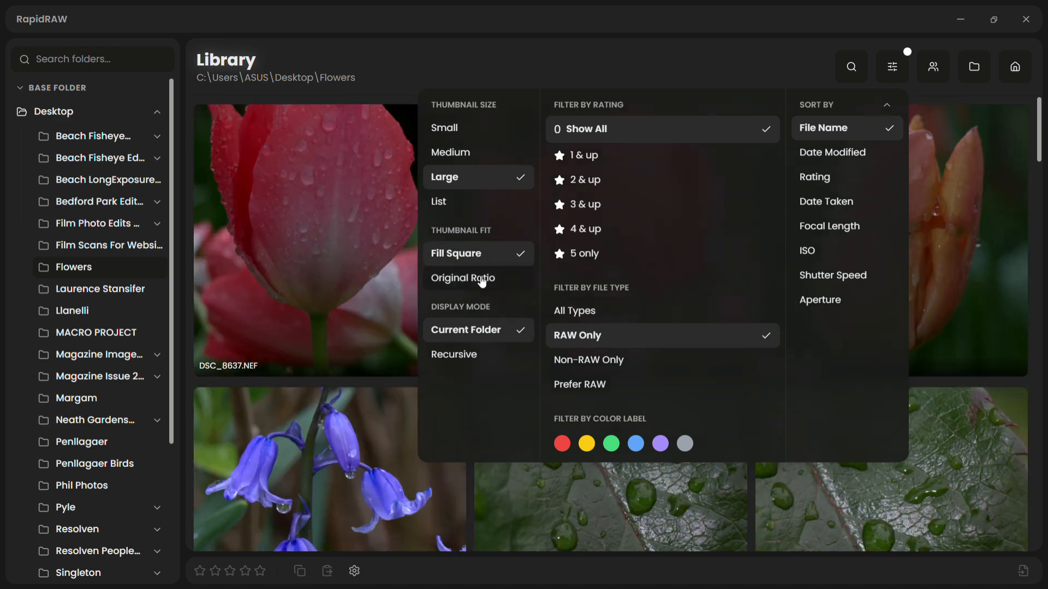
click(480, 280)
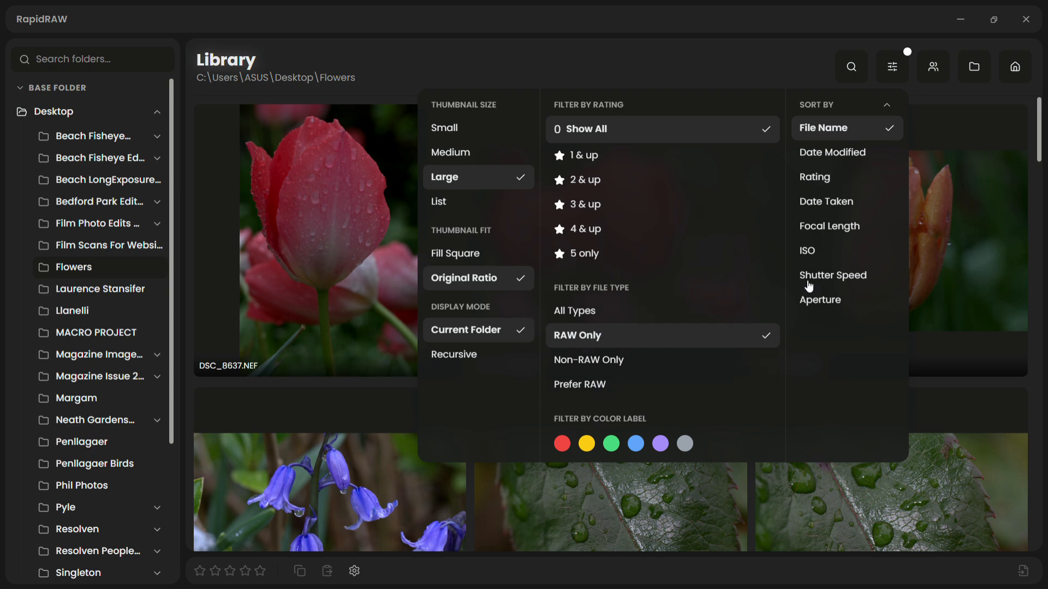
click(891, 77)
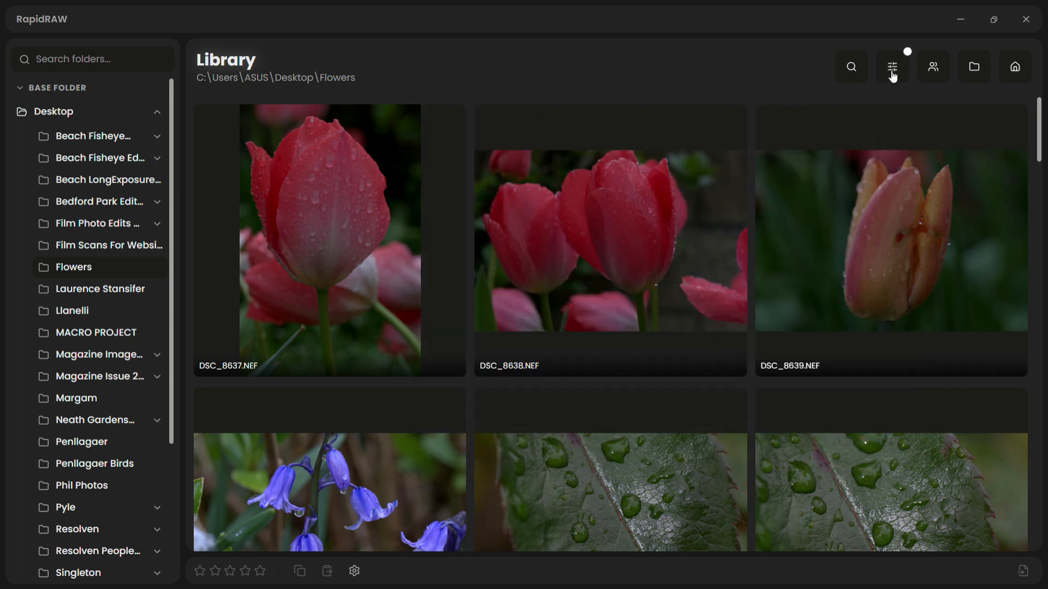
Look at the Community Presets page and the home screen, and continue the session in the Flowers library
click(934, 67)
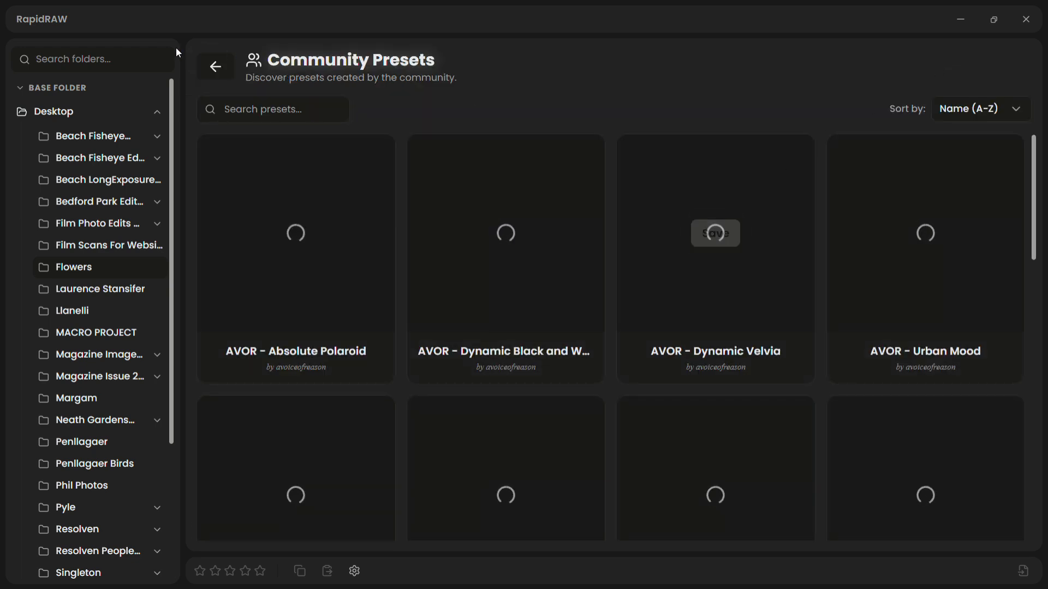
click(212, 67)
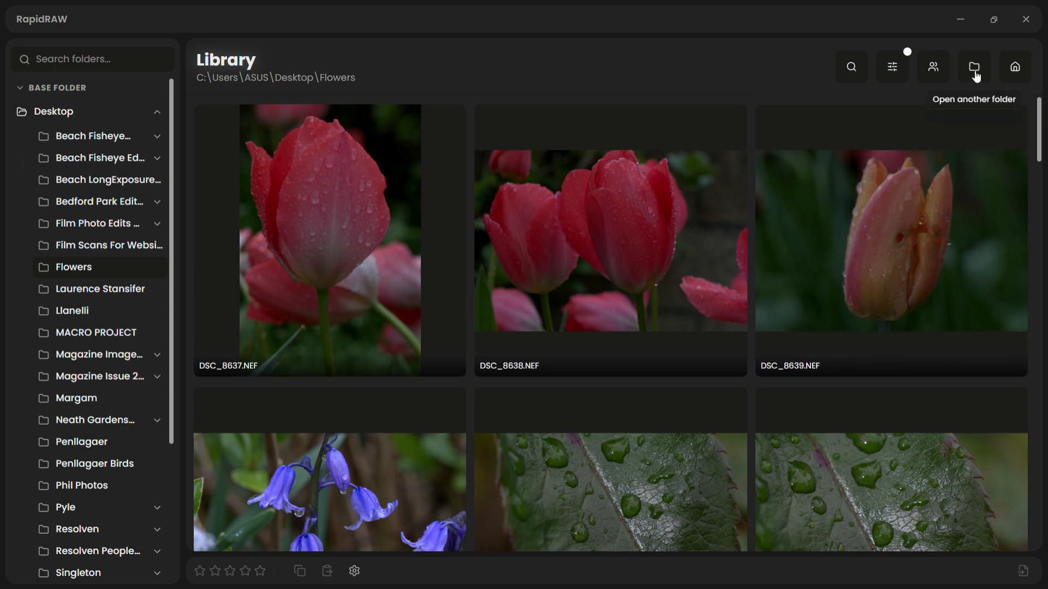
click(1015, 67)
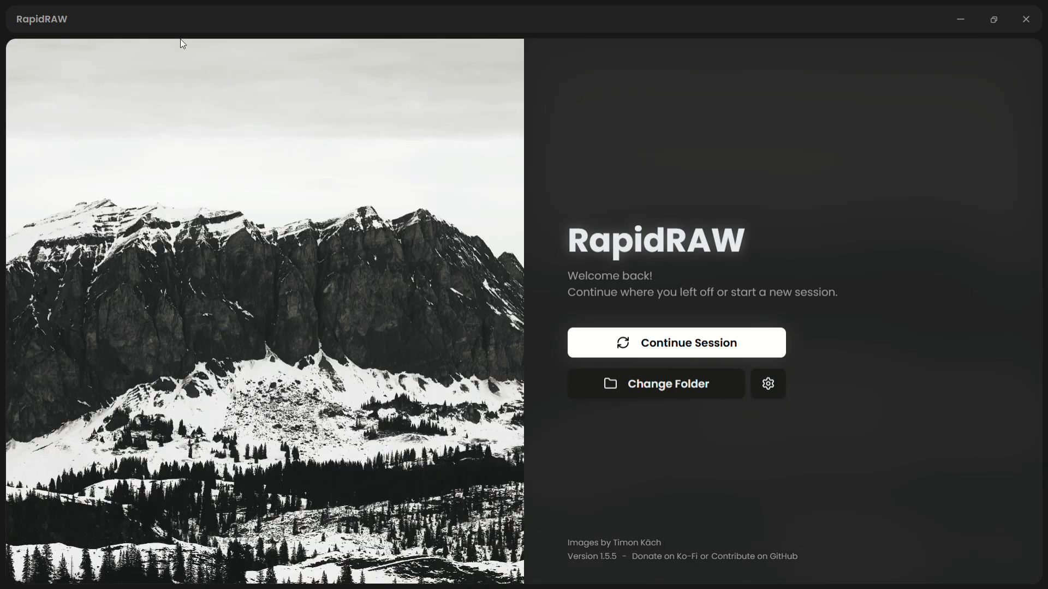
click(699, 342)
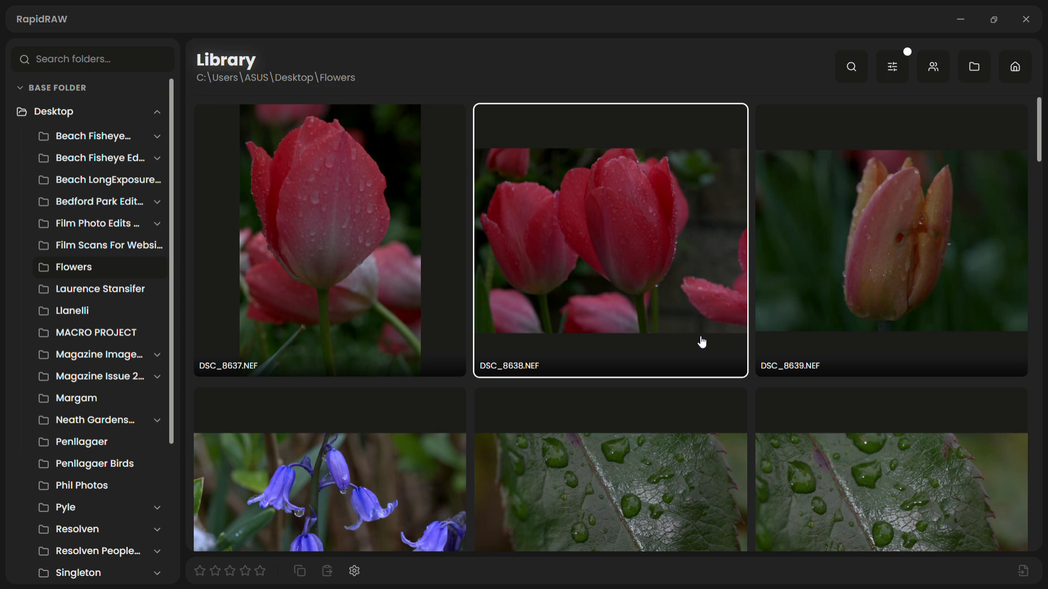
Open DSC_8637.NEF, switch to editing DSC_8638.NEF, and collapse the folder sidebar
double_click(365, 258)
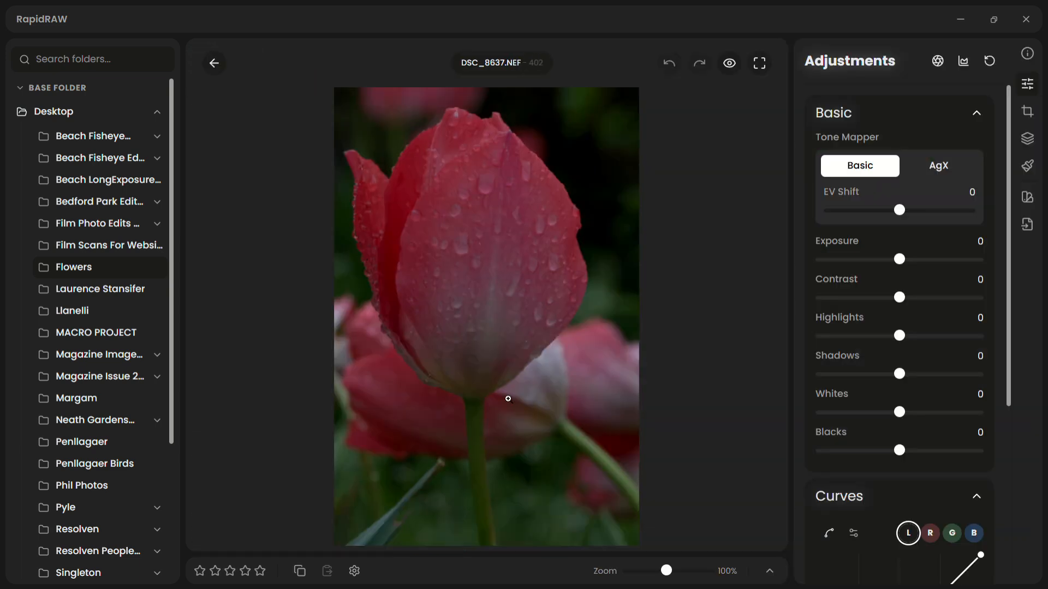
click(214, 66)
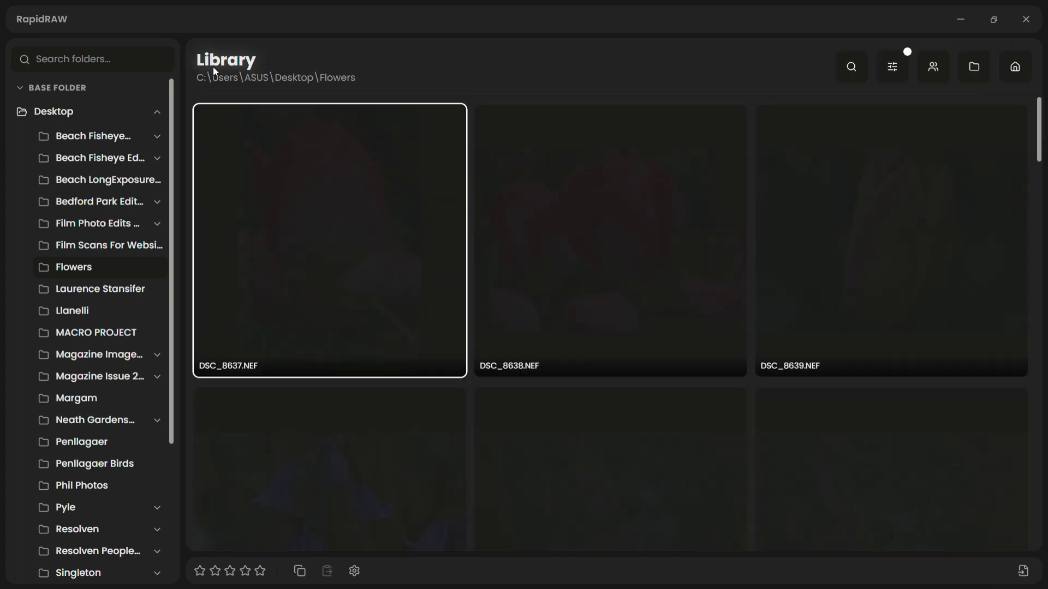
double_click(638, 231)
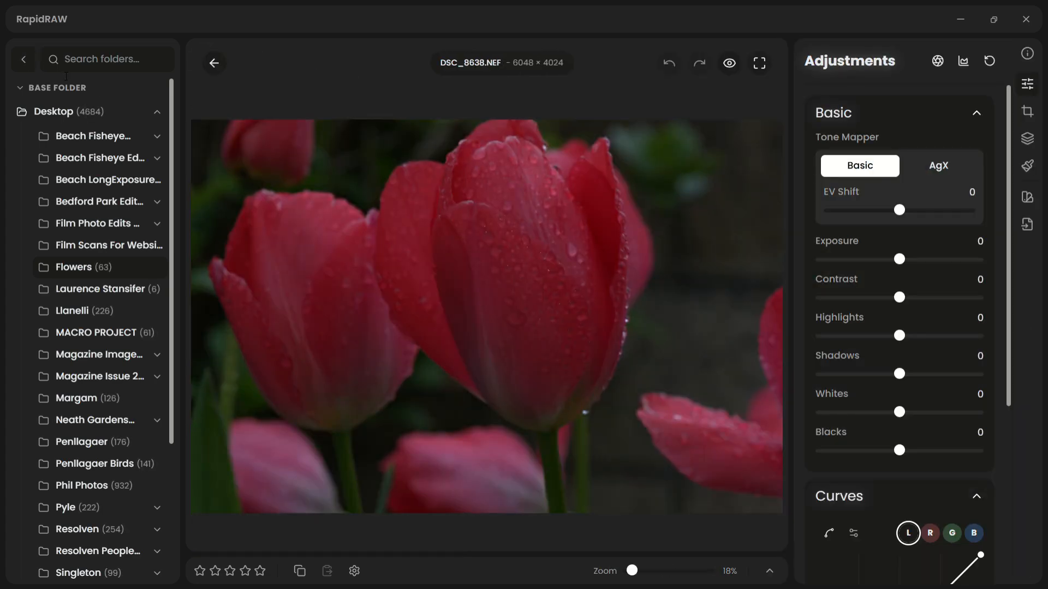
click(24, 59)
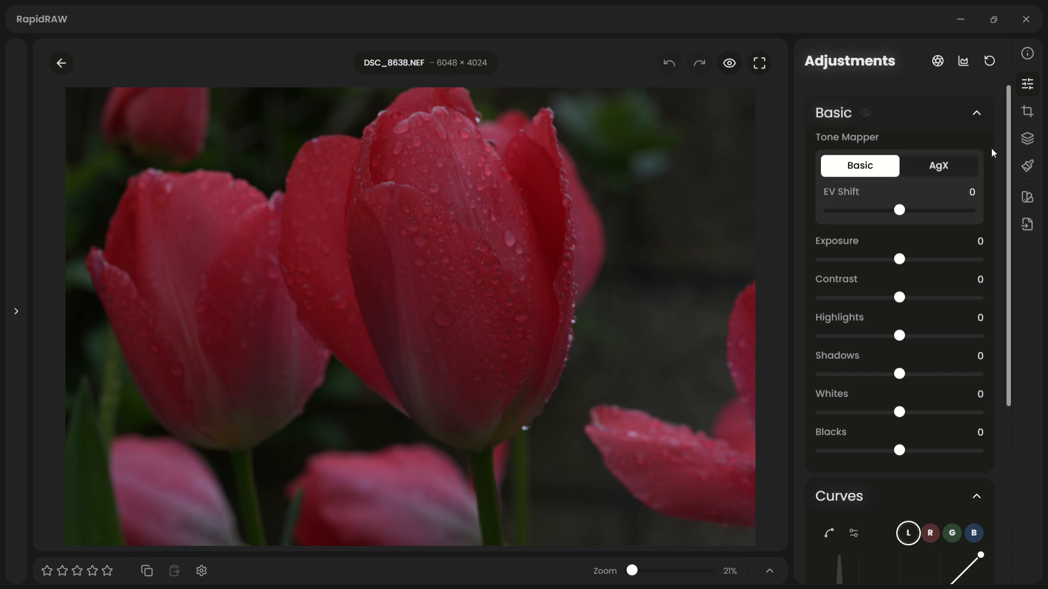
Auto-adjust the tulip photo, reduce its Exposure to 0.67, and collapse the Basic adjustments
scroll(928, 169, down, 1)
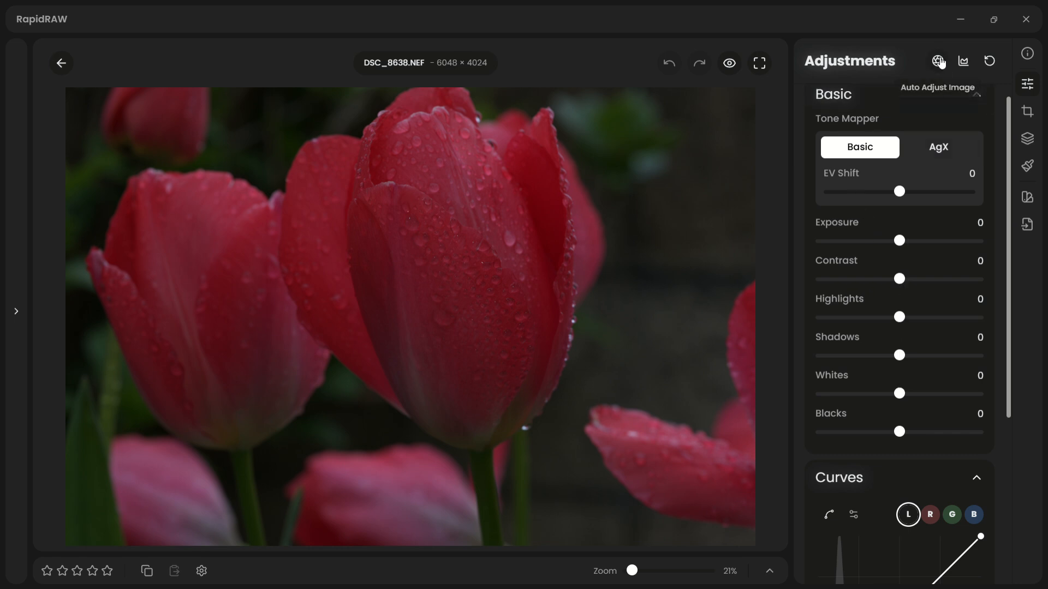
click(938, 61)
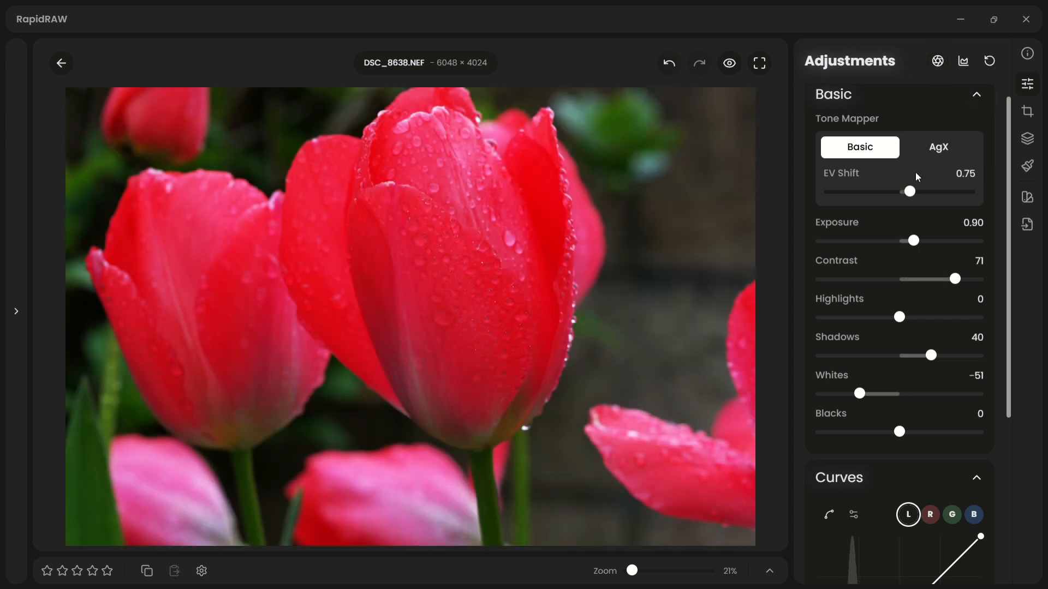
drag(914, 240, 909, 240)
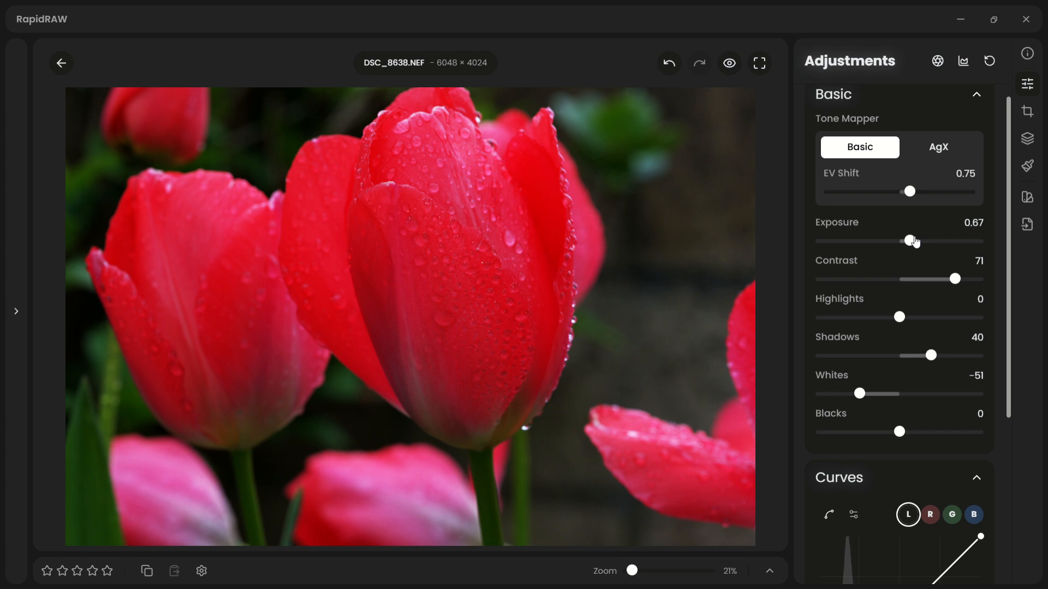
click(977, 95)
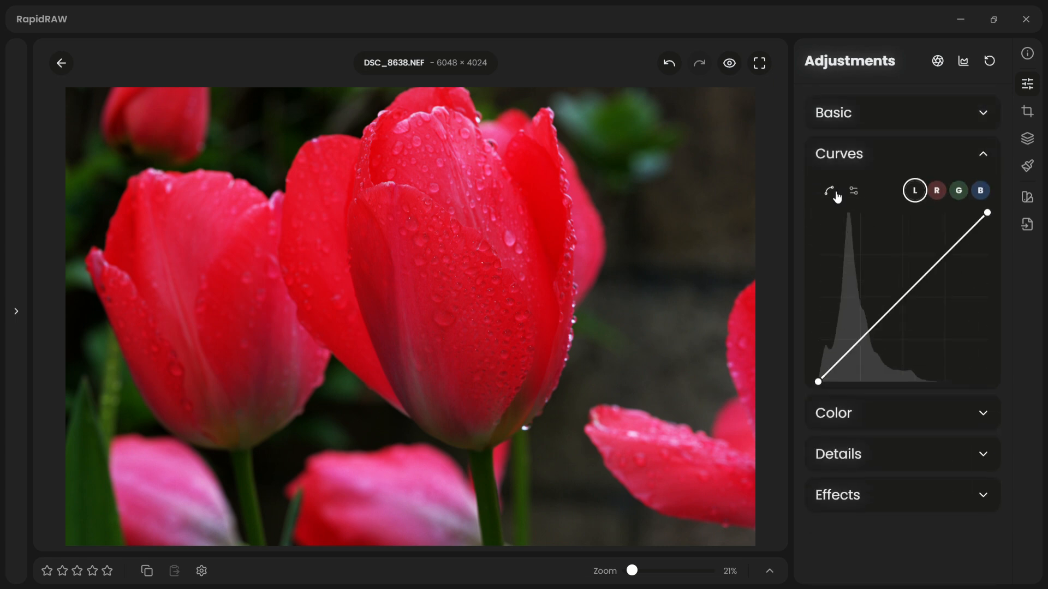
Try a contrast-boosting luminance point curve with lowered shadows and raised highlights
drag(885, 337, 873, 345)
drag(919, 294, 928, 270)
double_click(909, 274)
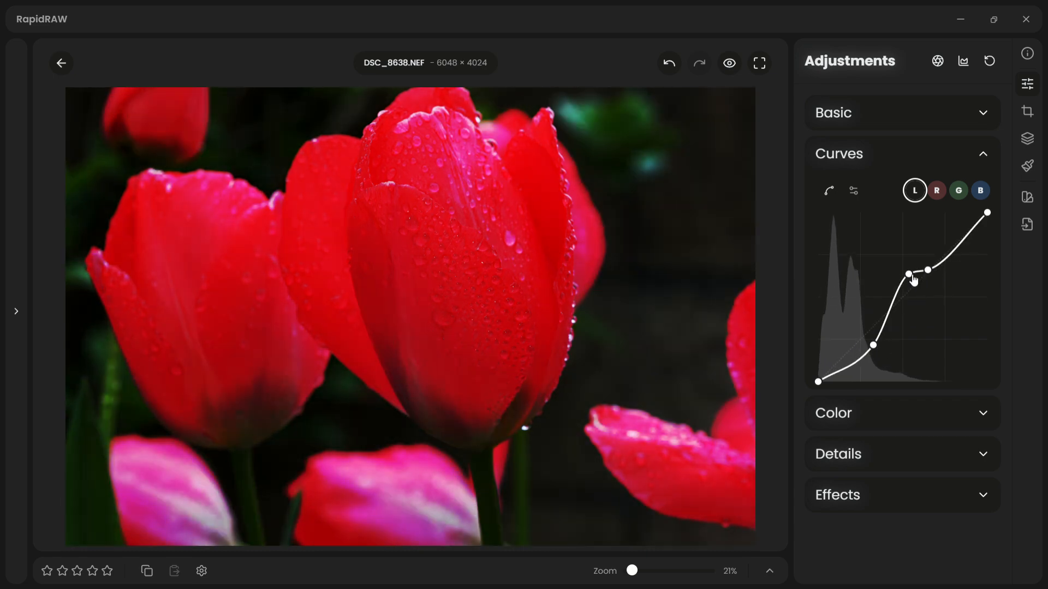
Try a parametric luminance curve with Highlights 27, Lights -13 and Darks -8, and reset it to the straight point curve
click(854, 191)
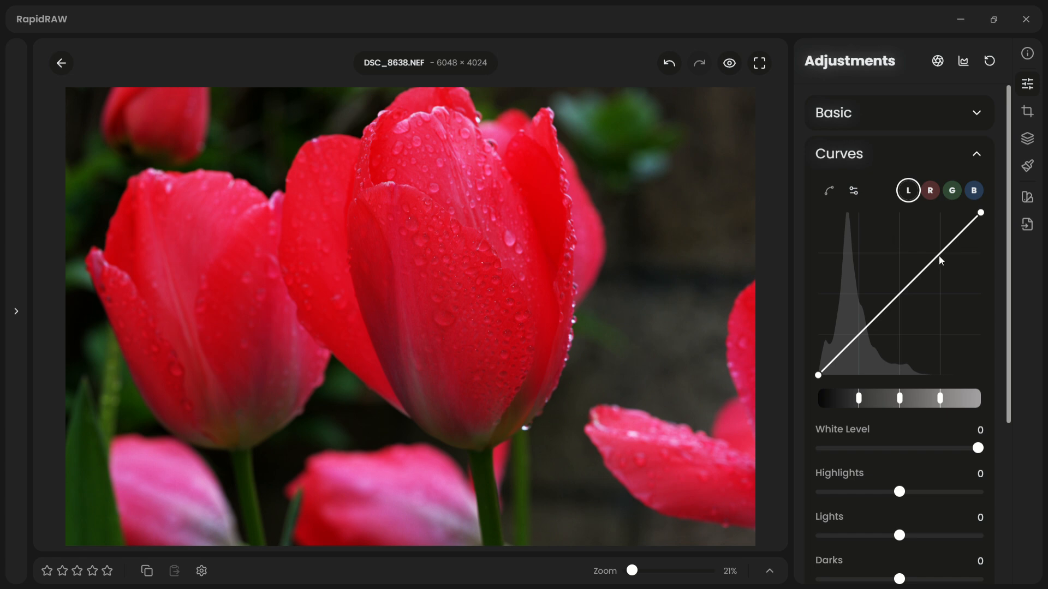
drag(1007, 282, 1008, 366)
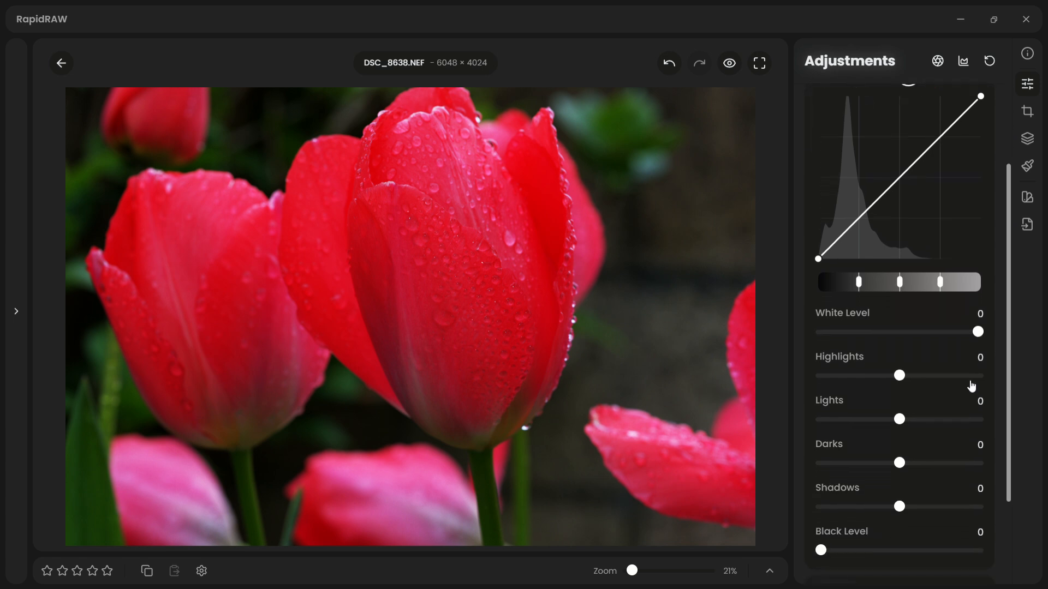
drag(901, 375, 924, 377)
drag(901, 420, 892, 425)
mouse_move(899, 463)
mouse_down()
mouse_move(880, 468)
mouse_move(893, 467)
mouse_up()
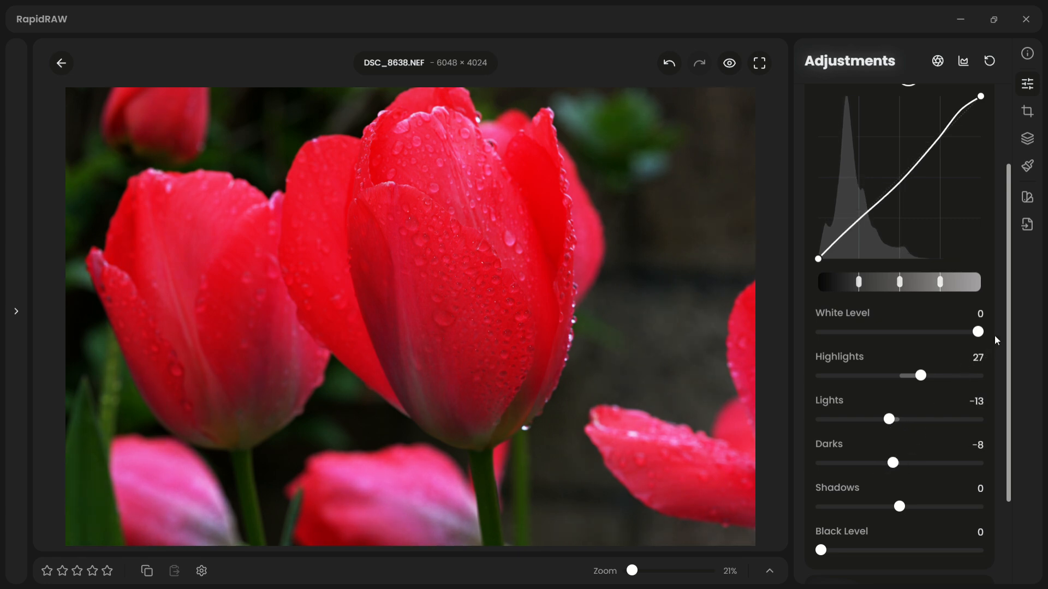
double_click(926, 171)
drag(1008, 241, 1009, 193)
click(829, 145)
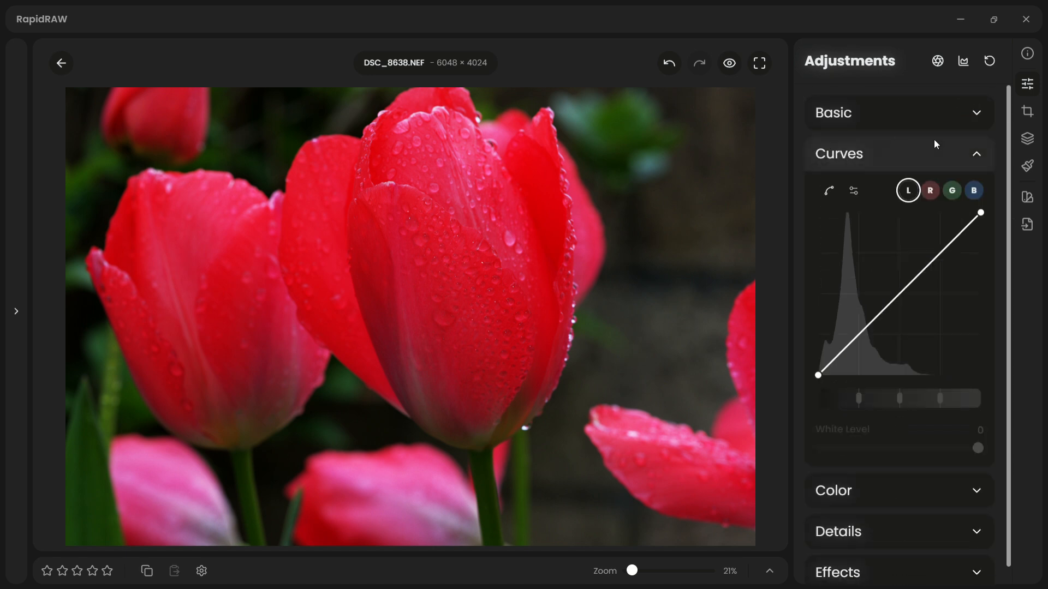
click(987, 156)
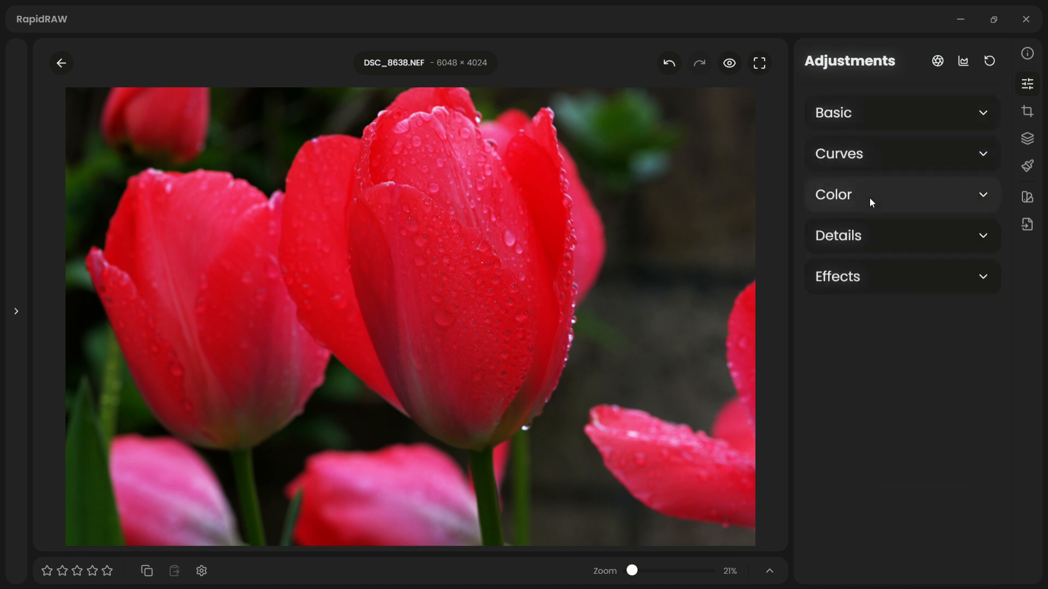
Try shifting the white balance Temperature and the Saturation in the Color adjustments, and return both to 0
click(958, 207)
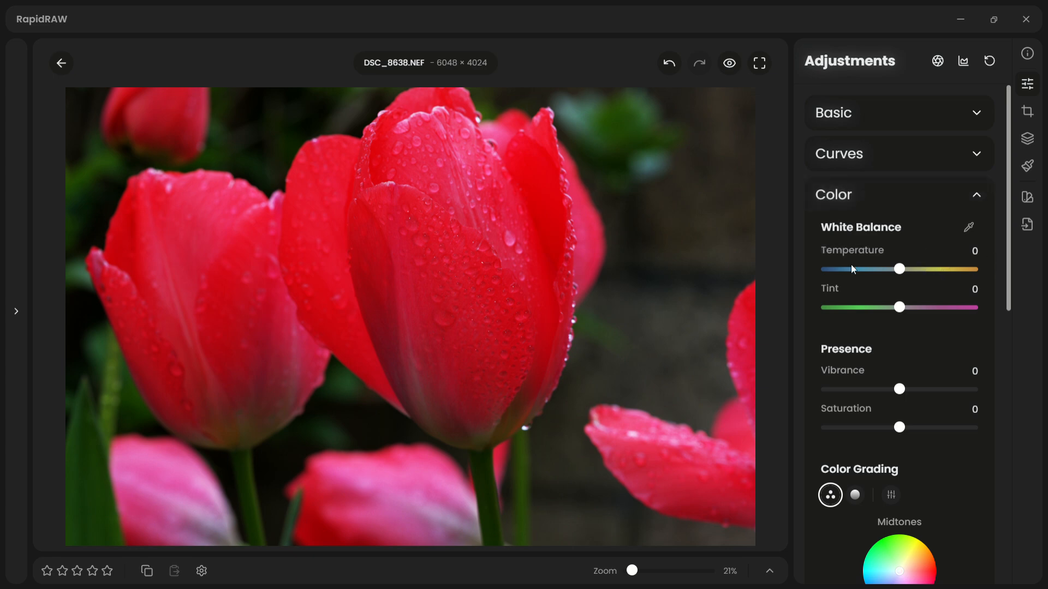
mouse_move(909, 271)
mouse_down()
mouse_move(934, 273)
mouse_move(880, 280)
mouse_move(899, 273)
mouse_up()
scroll(929, 332, down, 1)
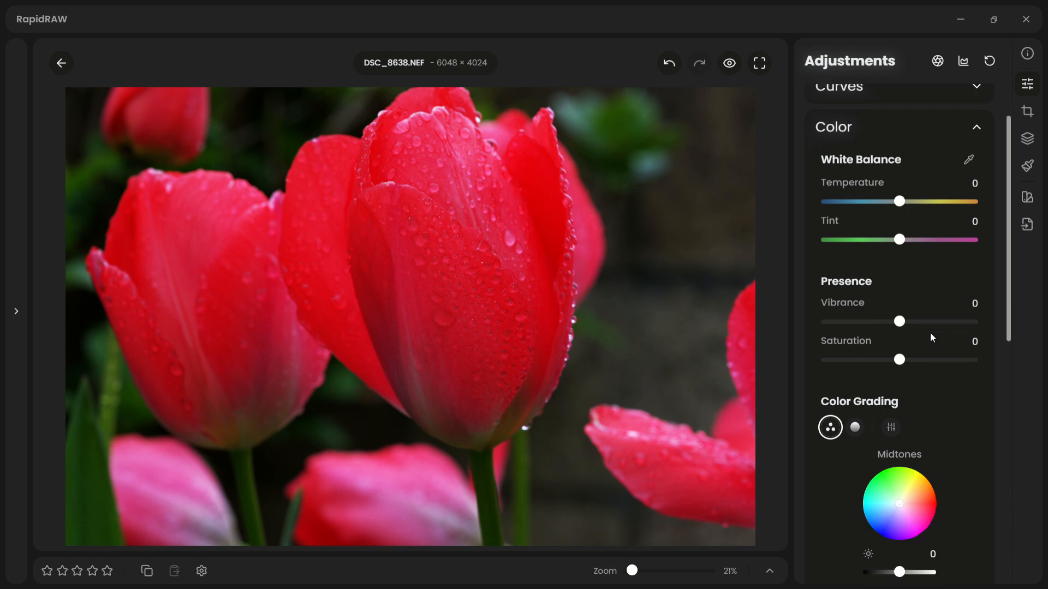
mouse_move(899, 359)
mouse_down()
mouse_move(941, 367)
mouse_move(879, 368)
mouse_move(894, 370)
mouse_up()
double_click(894, 360)
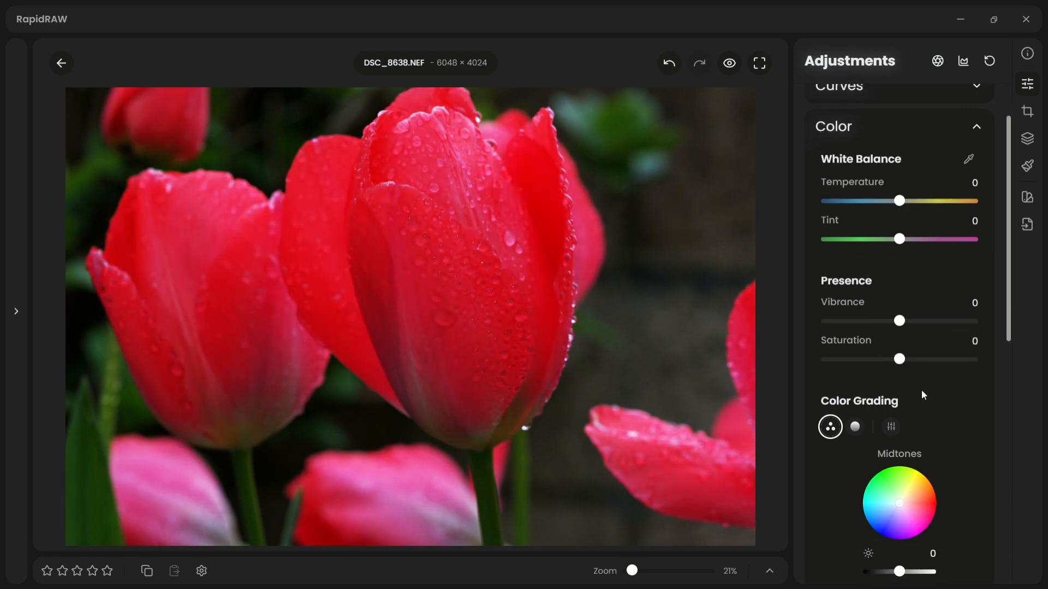
View the Global Color Grading wheel, and show the three-wheel layout with its Hue, Saturation and Luminance sliders
scroll(922, 391, down, 3)
scroll(931, 391, down, 1)
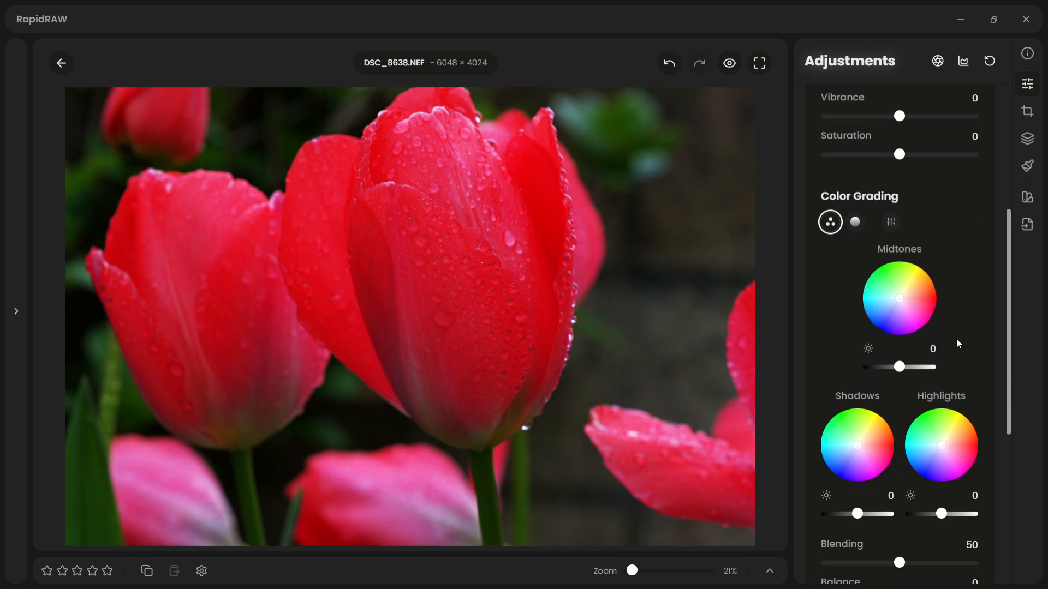
click(864, 229)
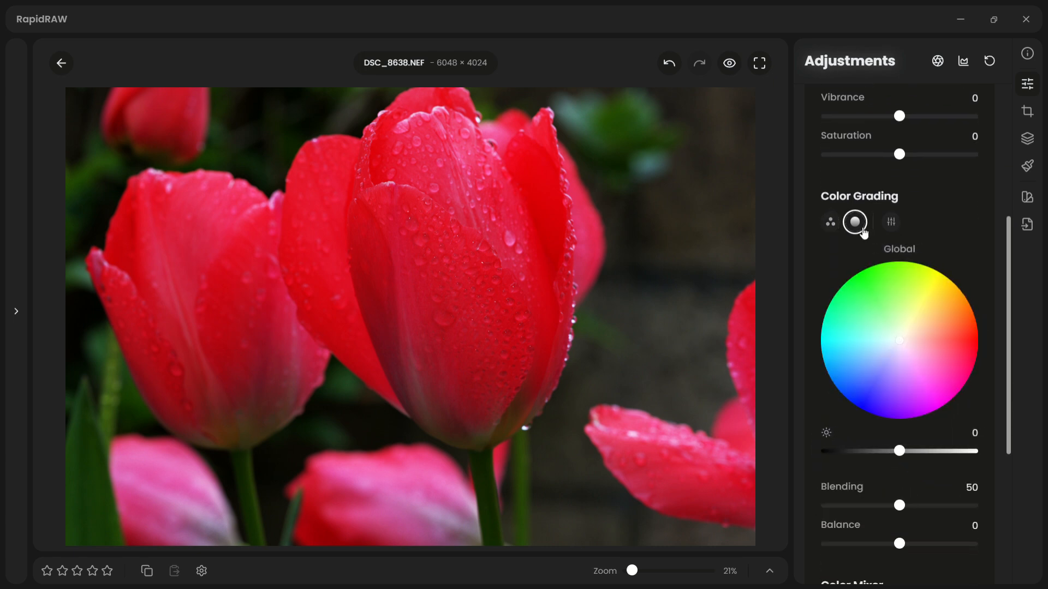
click(900, 223)
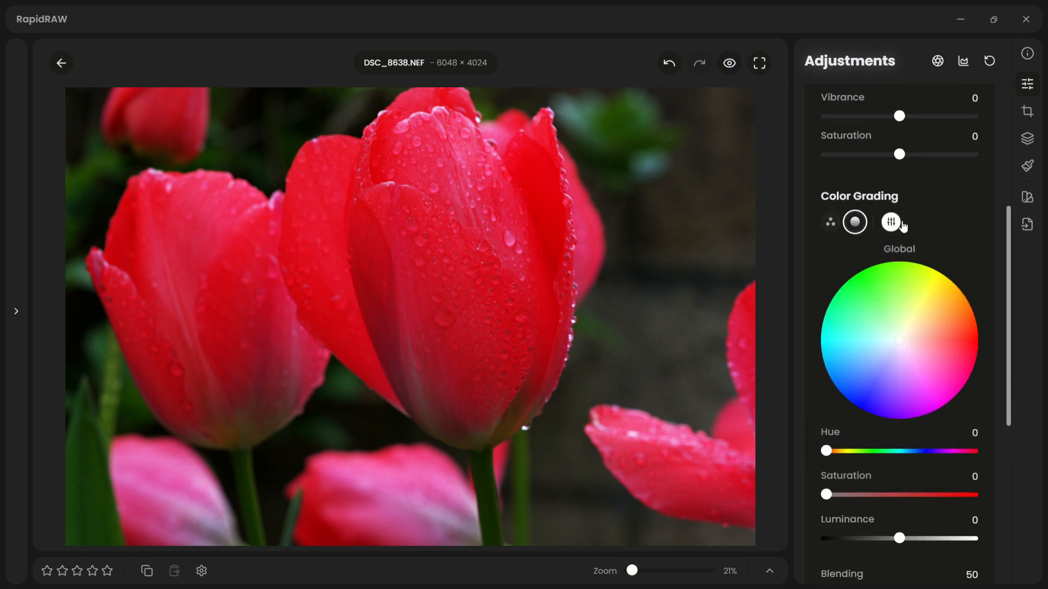
click(830, 223)
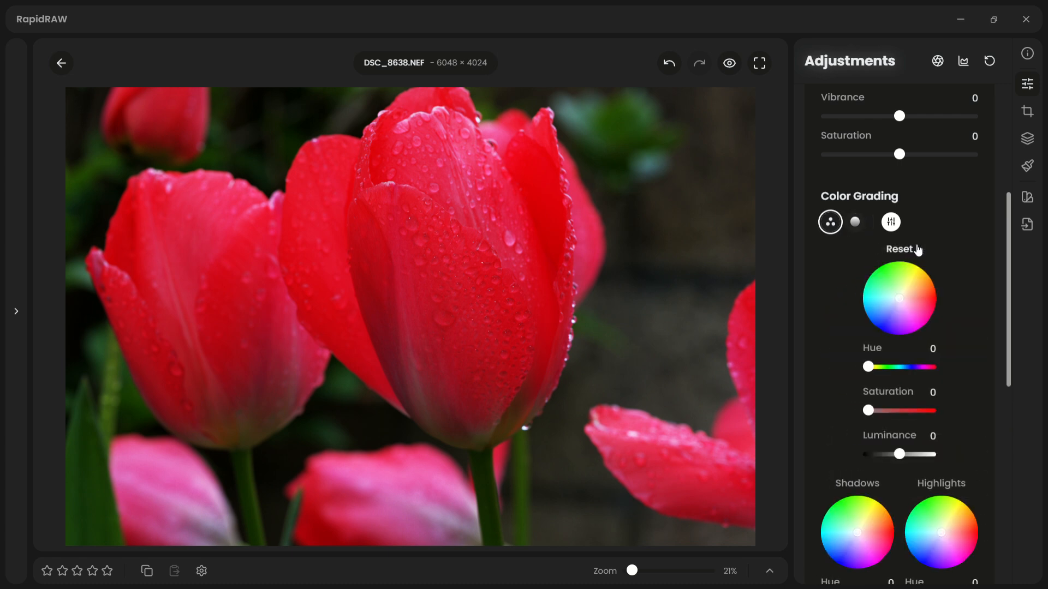
Try tinting the midtones, shadows and highlights with the Color Grading wheels, and return each wheel to neutral
scroll(935, 254, down, 2)
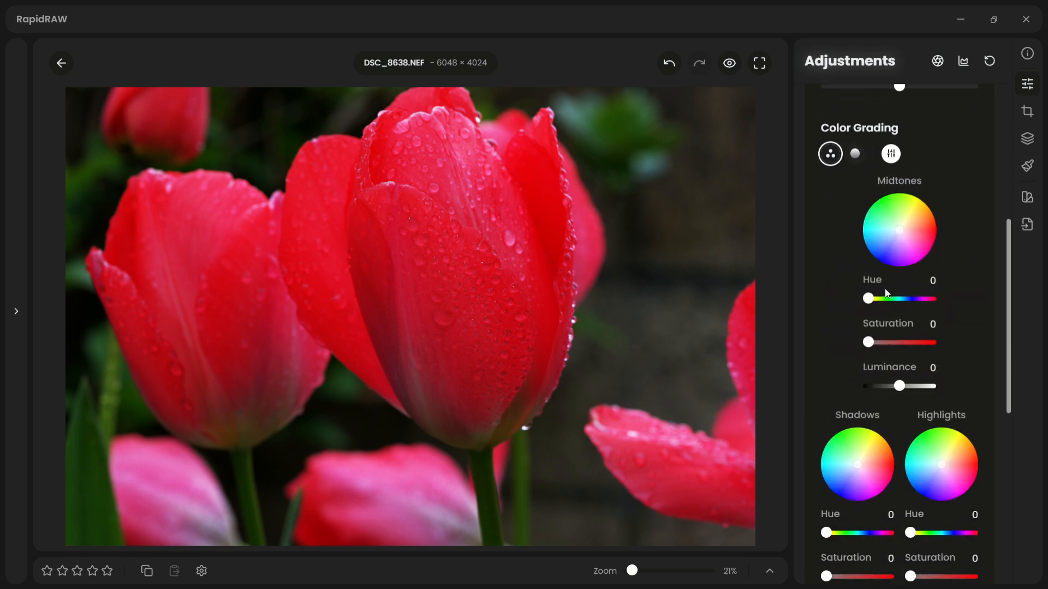
mouse_move(900, 229)
mouse_down()
mouse_move(912, 255)
mouse_move(908, 231)
mouse_move(880, 226)
mouse_move(900, 230)
mouse_up()
mouse_move(872, 473)
mouse_down()
mouse_move(875, 483)
mouse_move(857, 464)
mouse_up()
mouse_move(943, 461)
mouse_down()
mouse_move(922, 434)
mouse_move(942, 464)
mouse_up()
Adjust the red range in the Color Mixer to Hue 1, Saturation 0 and Luminance 57
scroll(967, 370, down, 3)
scroll(978, 256, down, 6)
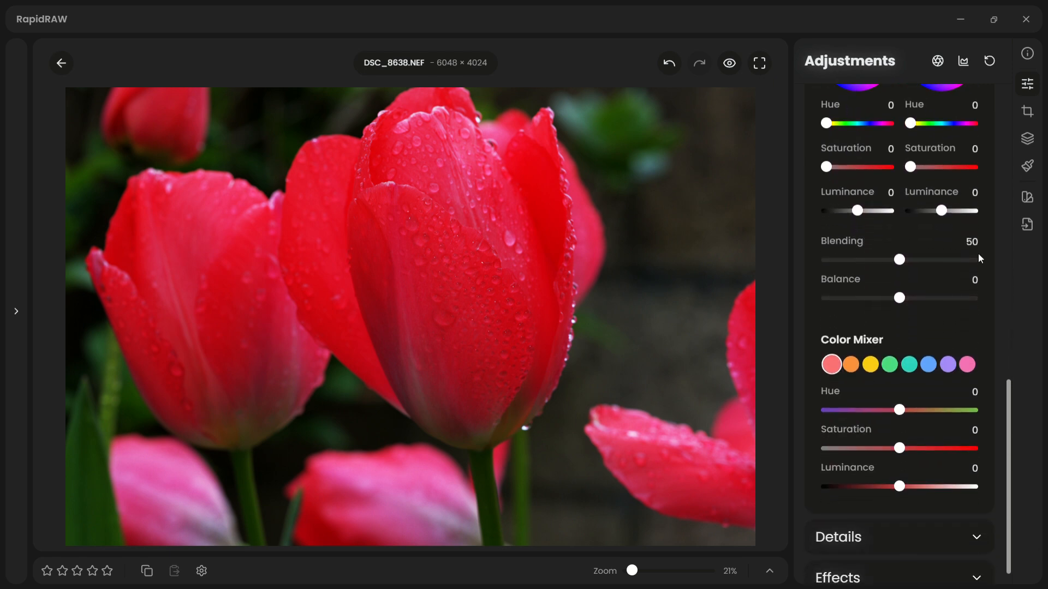
scroll(978, 257, down, 1)
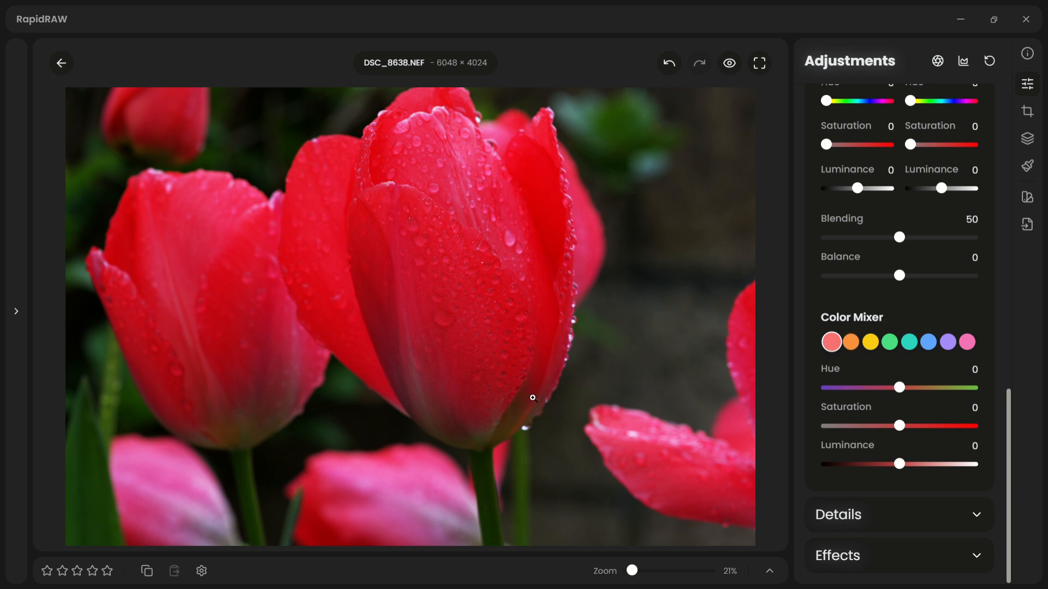
mouse_move(900, 388)
mouse_down()
mouse_move(948, 389)
mouse_move(865, 398)
mouse_move(905, 386)
mouse_up()
drag(899, 425, 944, 468)
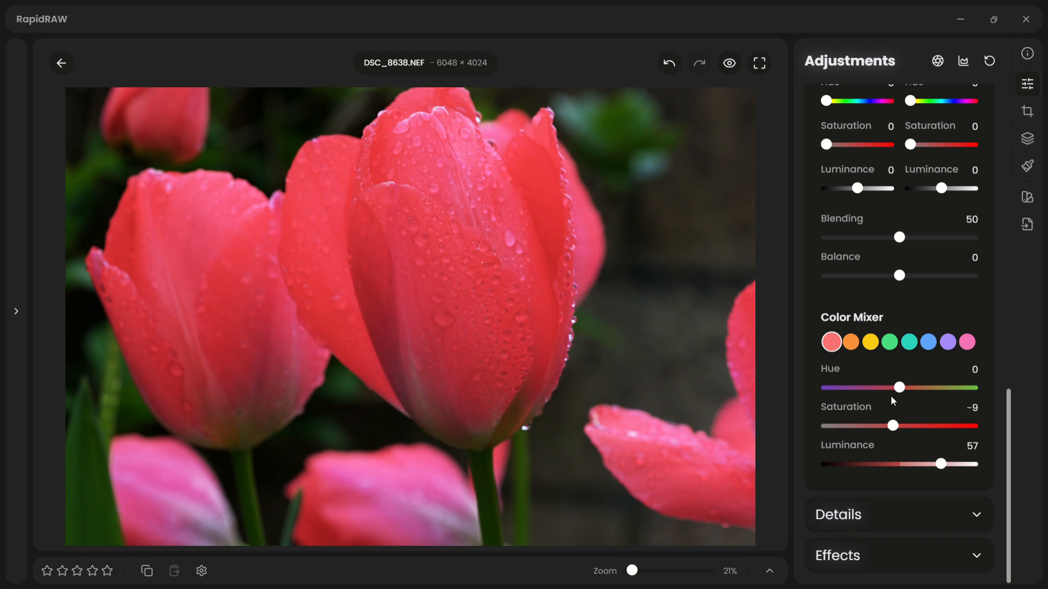
double_click(894, 425)
double_click(901, 389)
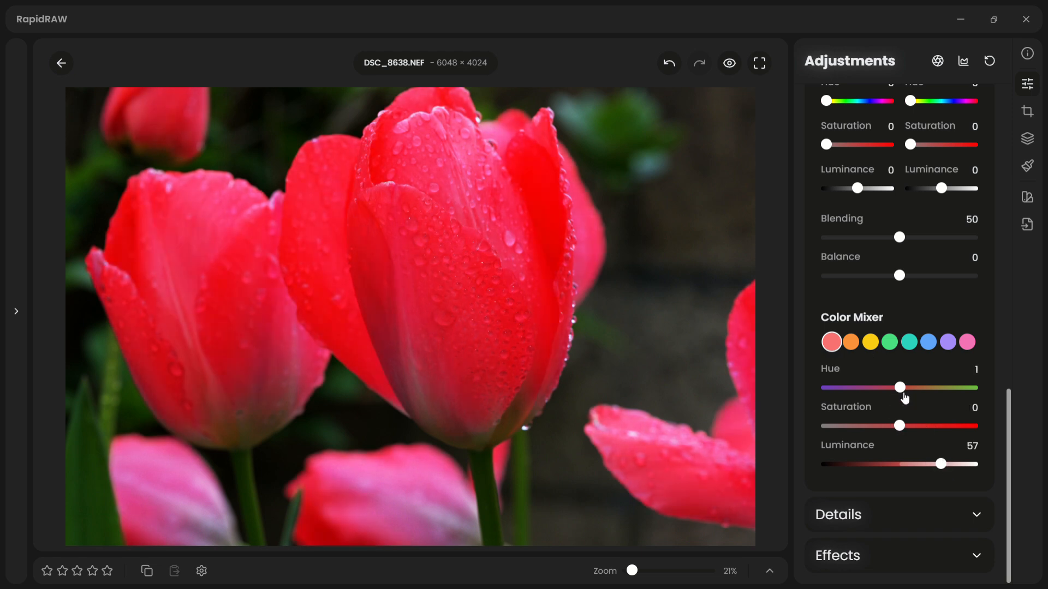
Reset the red range's Hue and Luminance to 0 in the Color Mixer, and collapse the Color adjustments
double_click(935, 463)
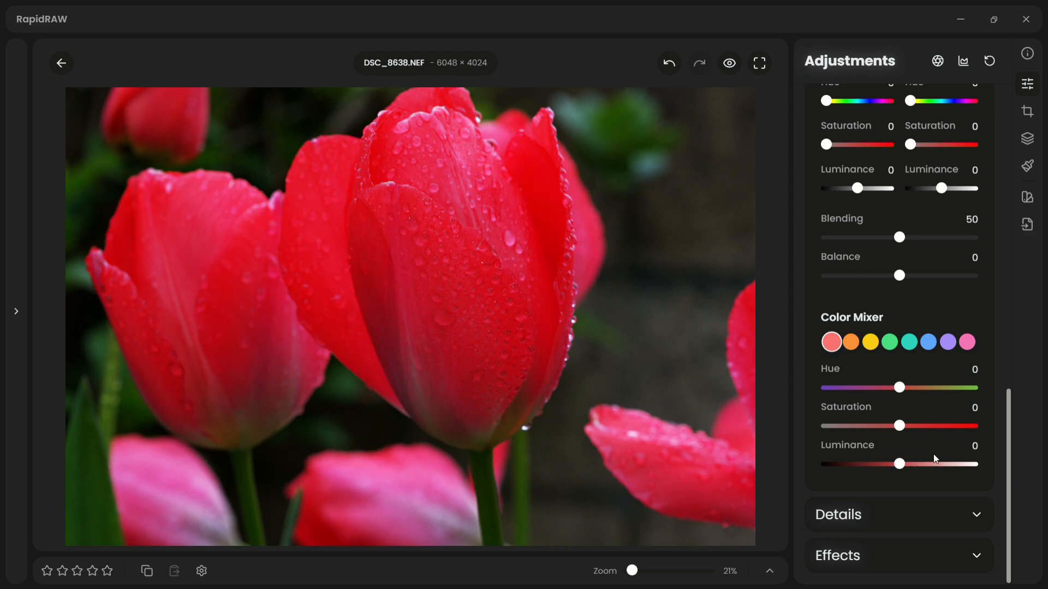
scroll(957, 346, up, 9)
scroll(962, 188, up, 5)
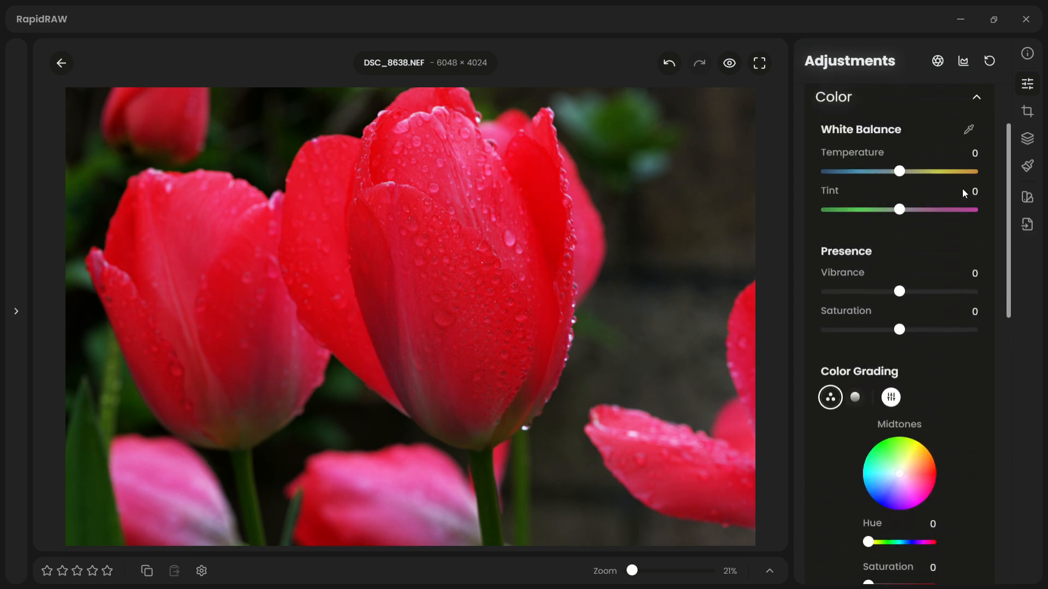
click(961, 104)
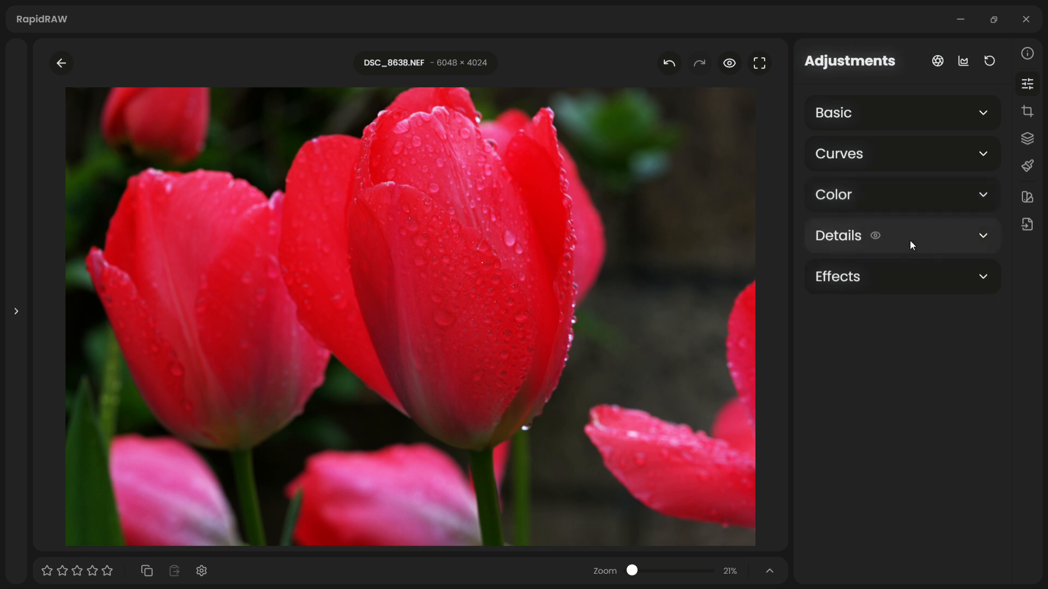
Expand the Details adjustments, try raising the Centré value, and reset it to 0
click(982, 237)
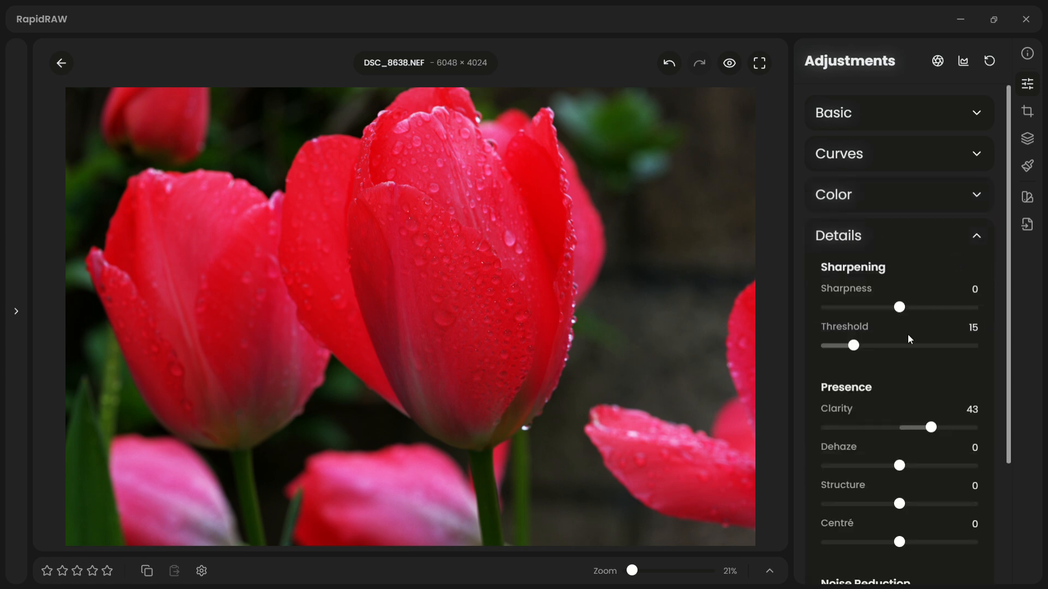
scroll(935, 398, down, 1)
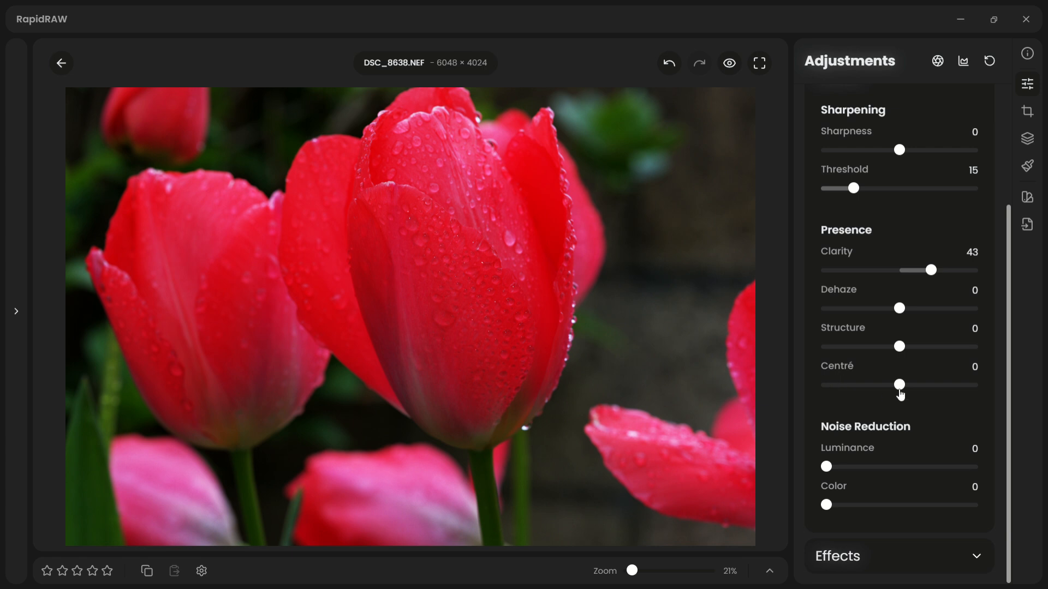
drag(891, 395, 955, 403)
click(847, 367)
Try Luminance noise reduction at 11, 7 and 100 on a magnified petal edge, return it to 0, and show the whole photo
mouse_move(828, 470)
mouse_down()
mouse_move(918, 468)
mouse_move(842, 468)
mouse_up()
scroll(627, 273, up, 10)
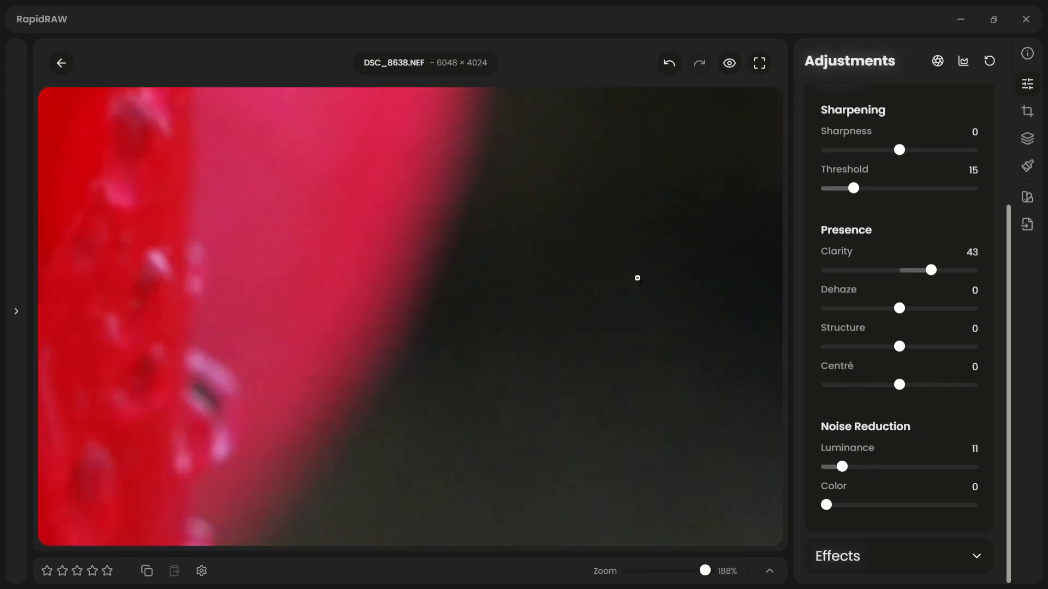
drag(852, 467, 834, 478)
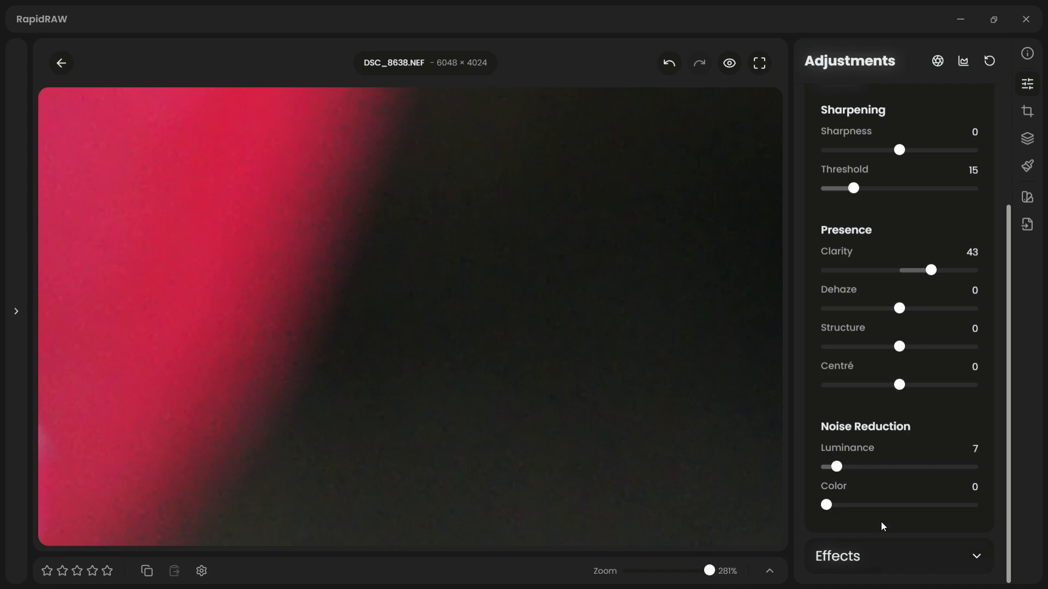
drag(837, 468, 973, 468)
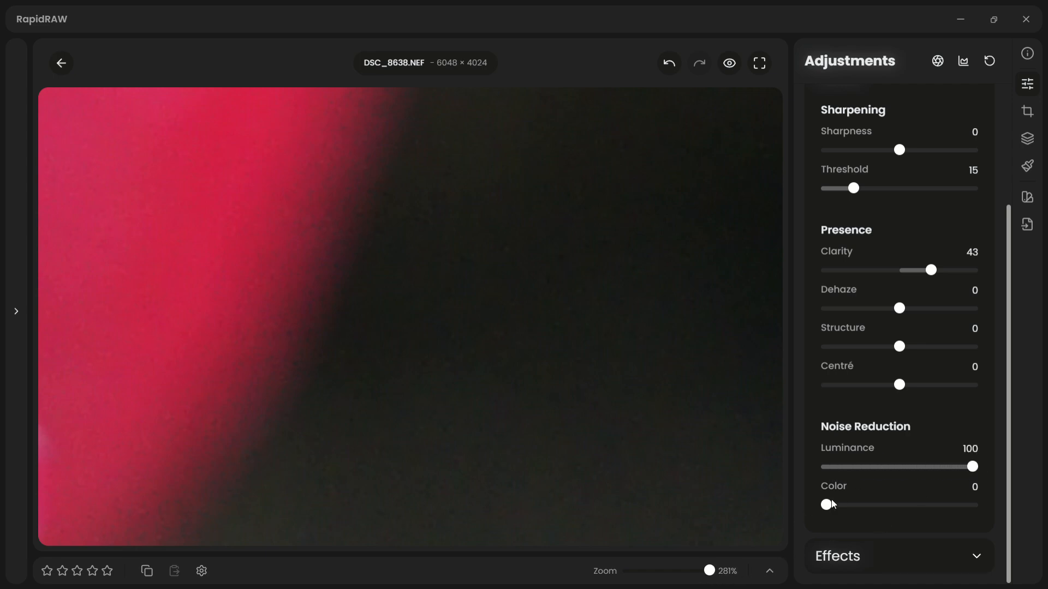
drag(830, 510, 783, 505)
drag(978, 467, 822, 478)
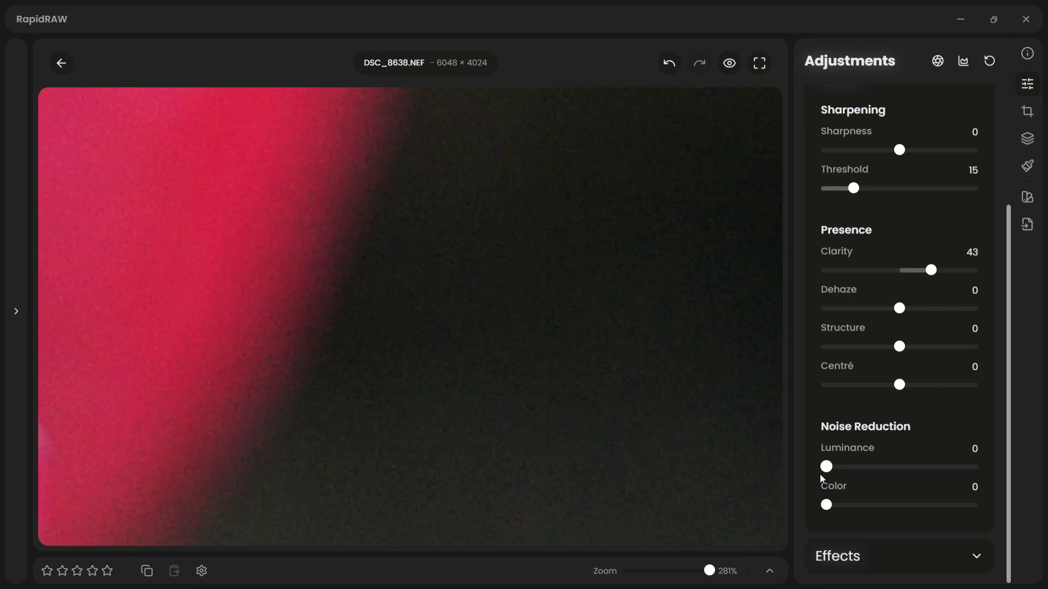
click(454, 293)
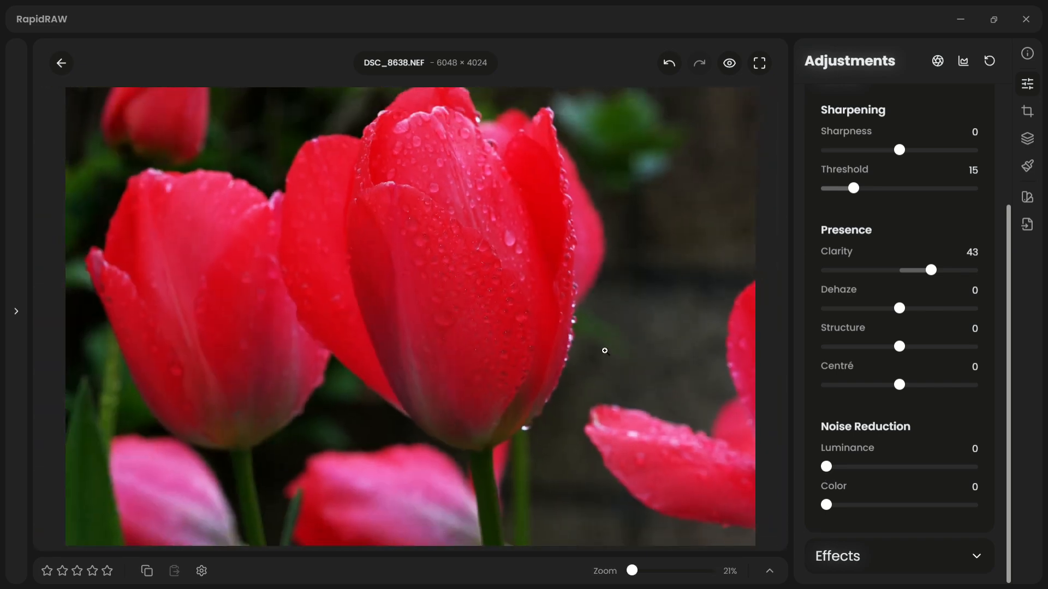
Try framing the tulip photo with a #FFFFFF border at Spacing 25, and discard the frame
right_click(612, 323)
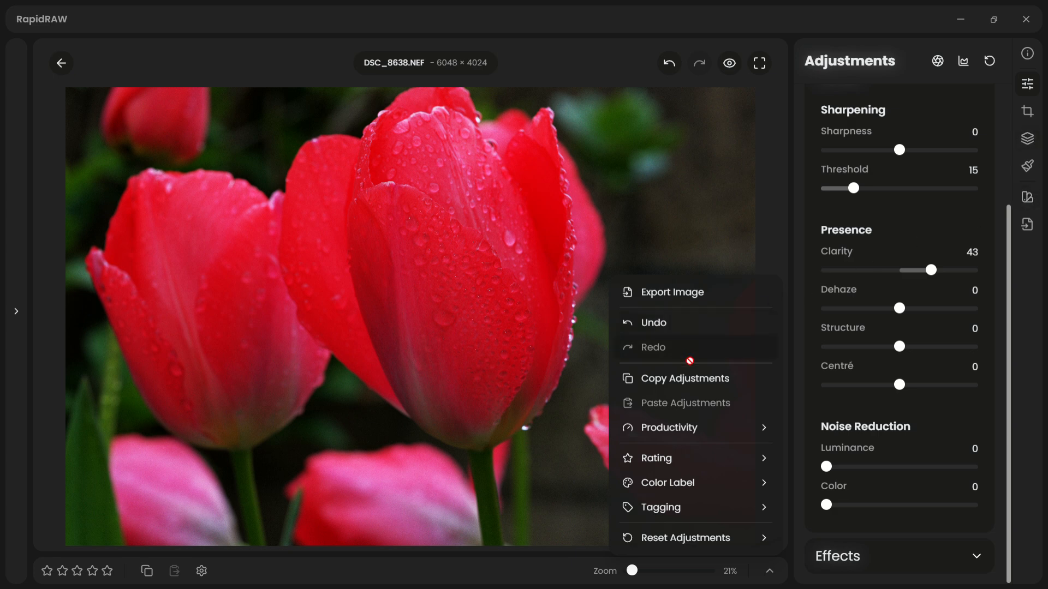
mouse_move(703, 429)
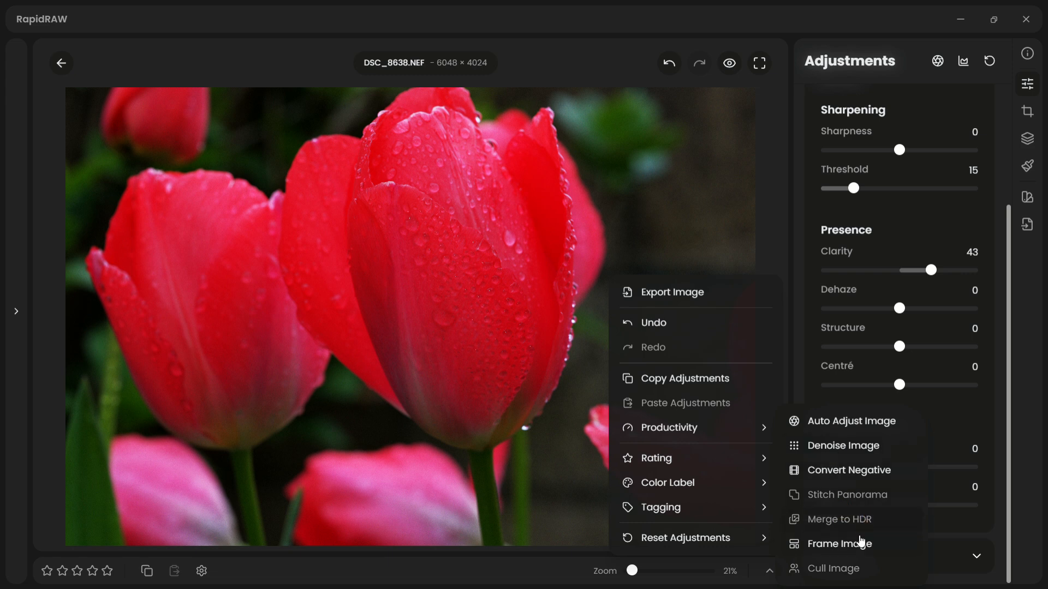
click(840, 544)
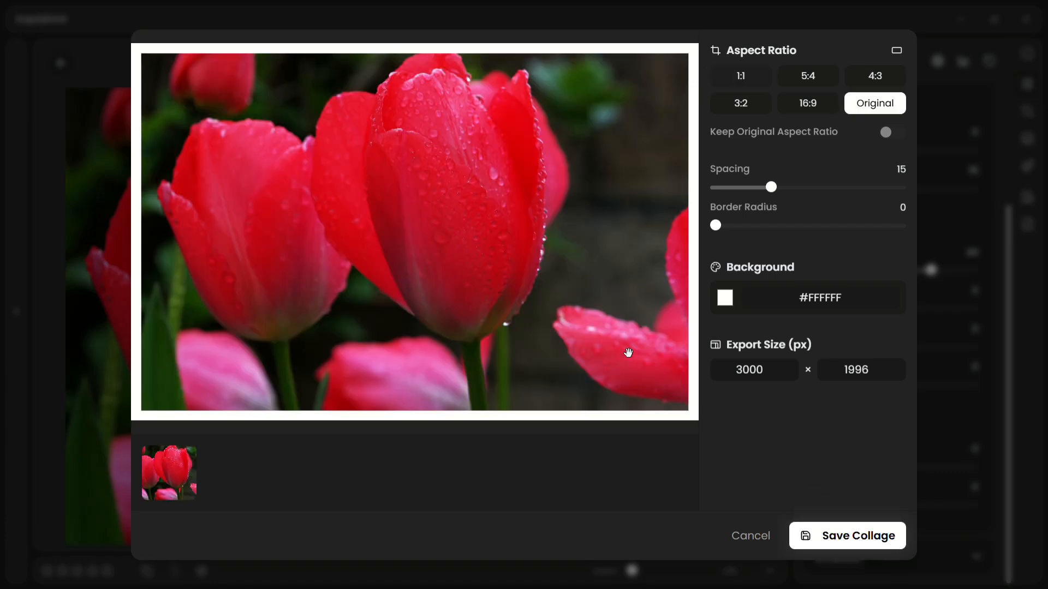
drag(788, 197, 811, 192)
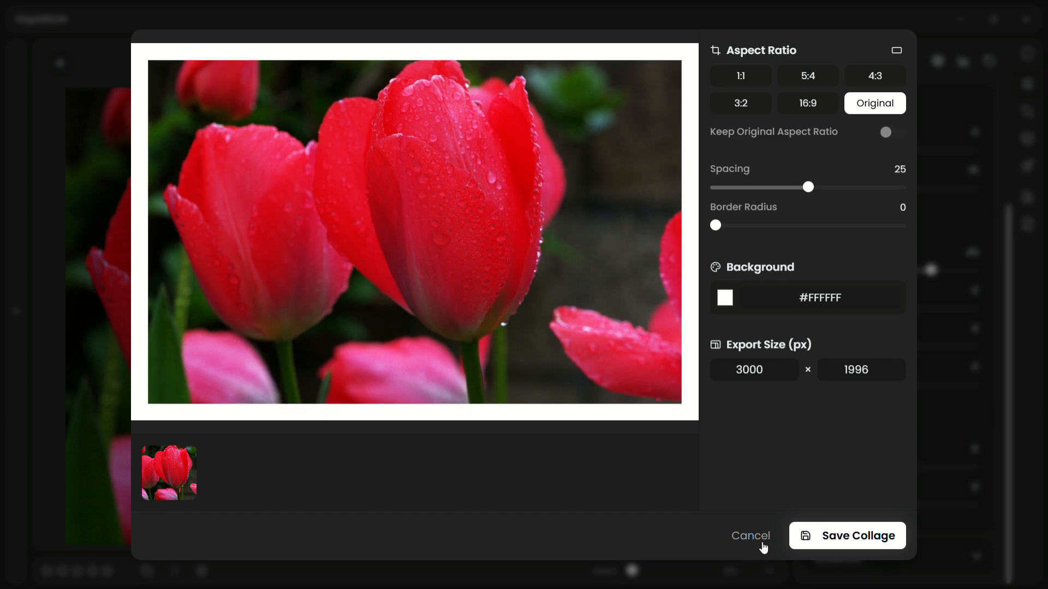
click(763, 548)
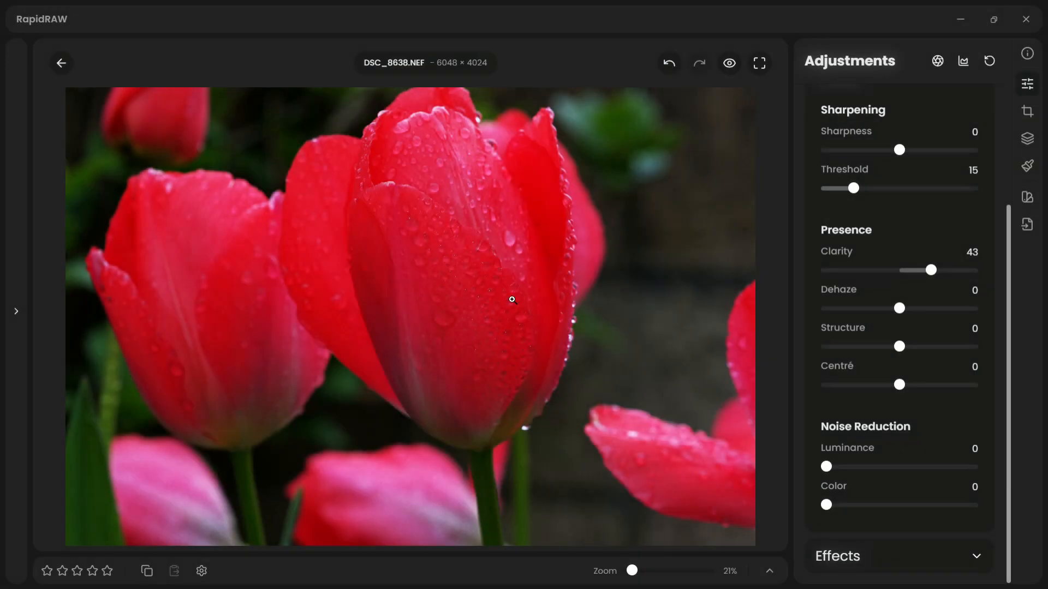
View the photo's Tagging shortcuts and Reset Adjustments options without applying any of them
right_click(709, 388)
mouse_move(709, 507)
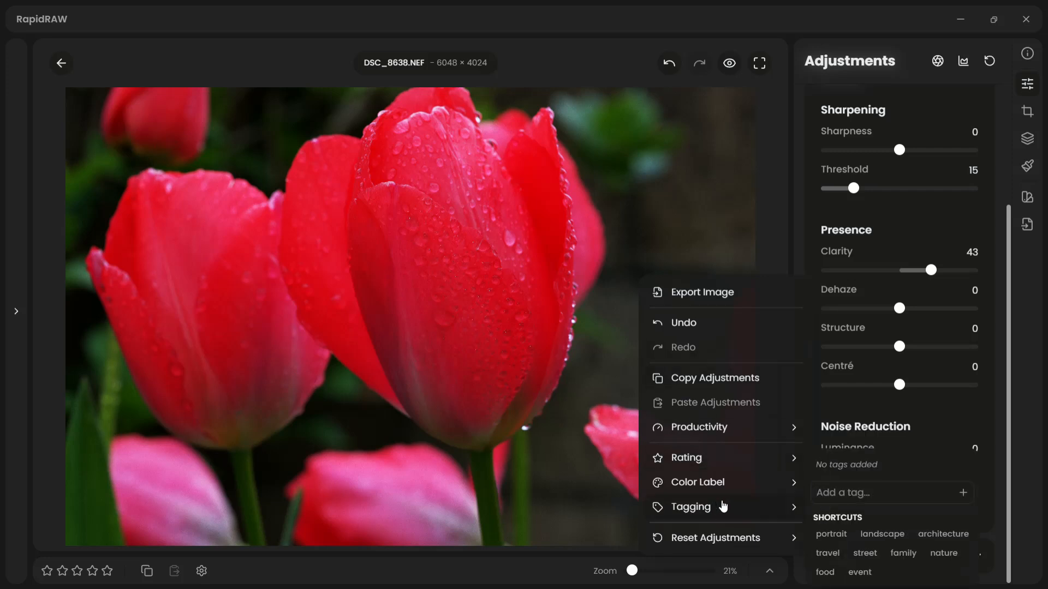
mouse_move(727, 540)
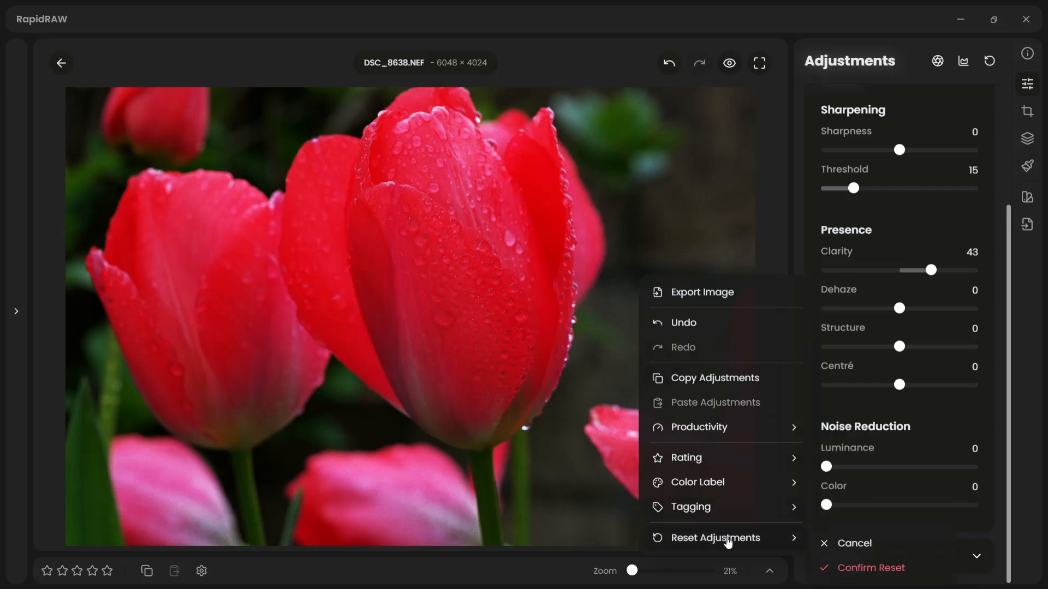
click(744, 223)
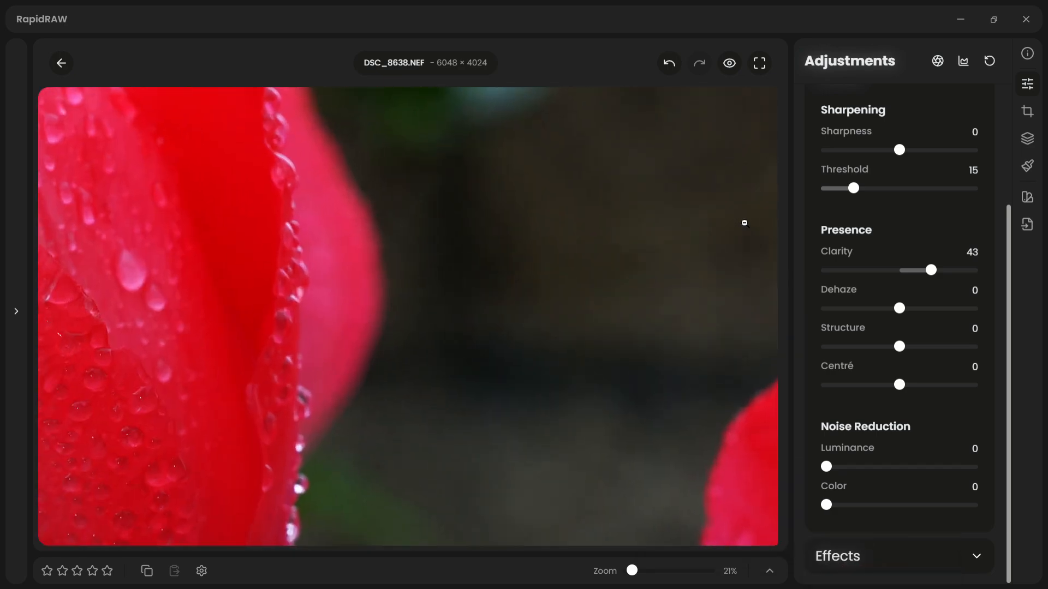
click(744, 222)
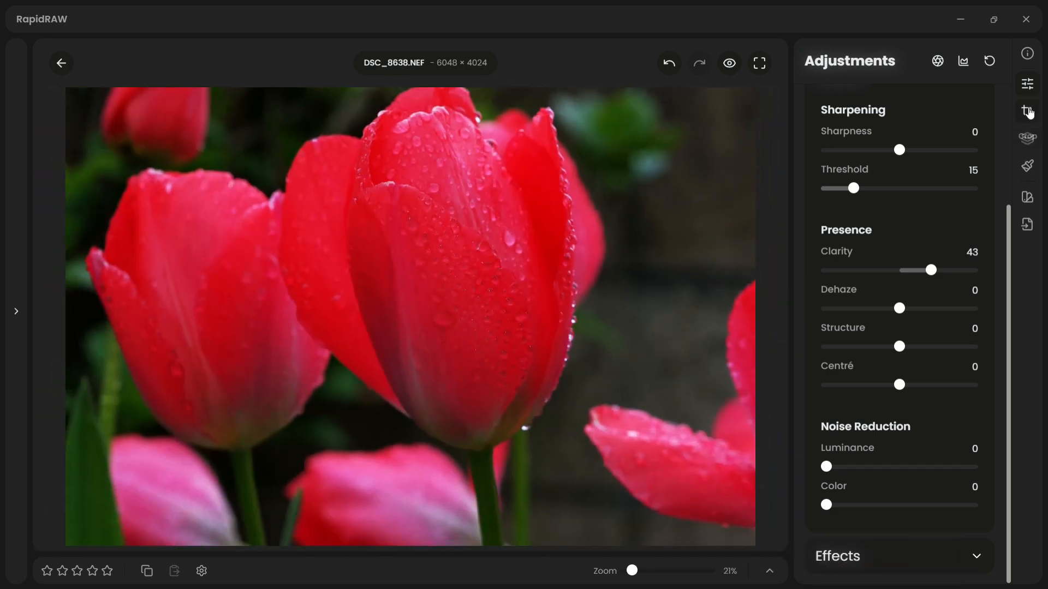
Try straightening the photo in Crop & Transform along a drawn line to 0.5°, and reset the rotation to 0°
click(1028, 111)
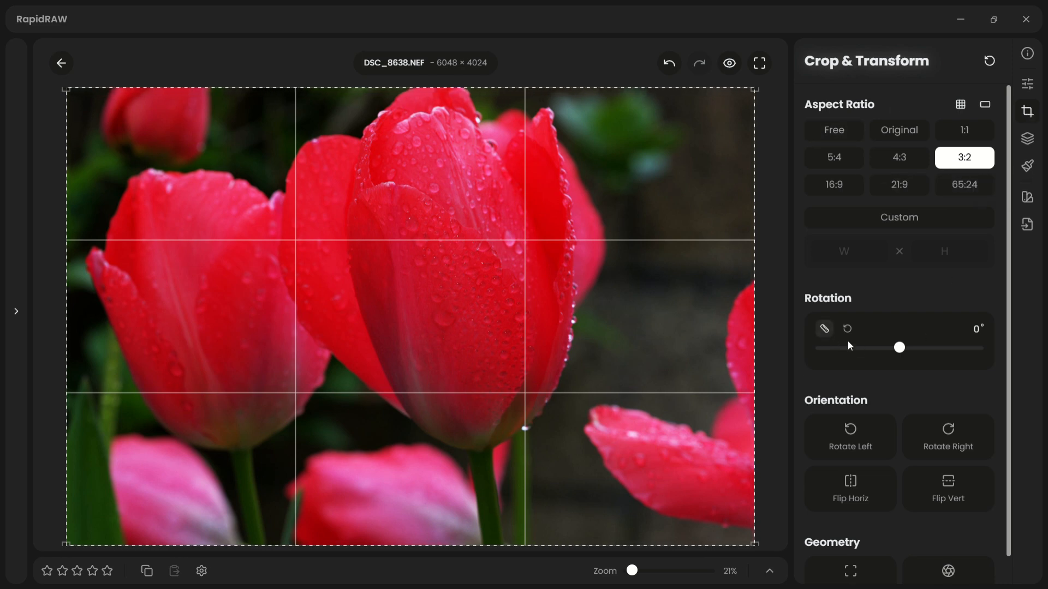
mouse_move(899, 348)
mouse_down()
mouse_move(884, 347)
mouse_move(919, 351)
mouse_move(899, 350)
mouse_up()
click(825, 329)
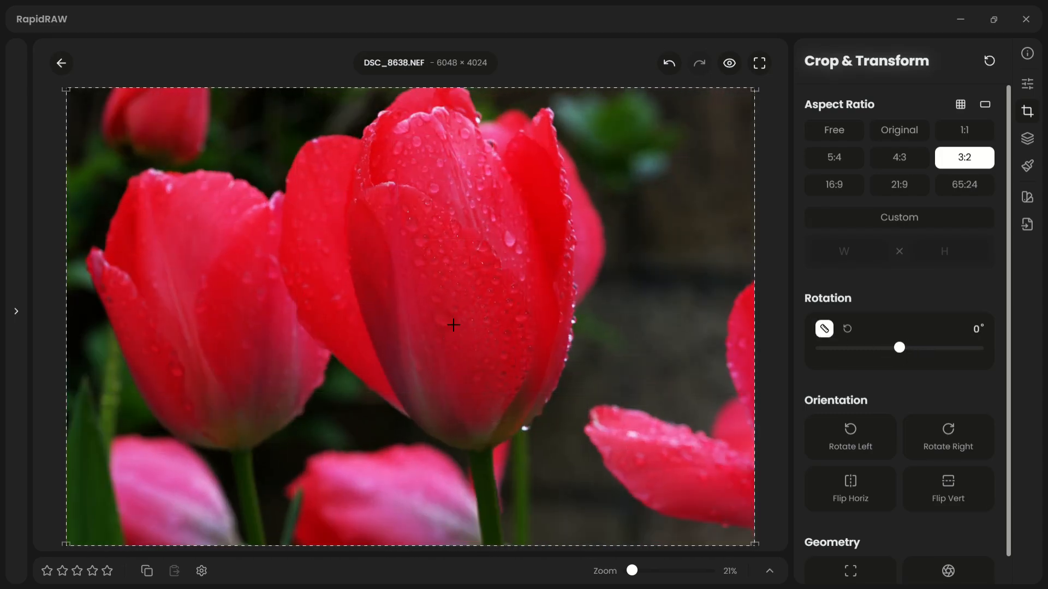
drag(705, 321, 707, 320)
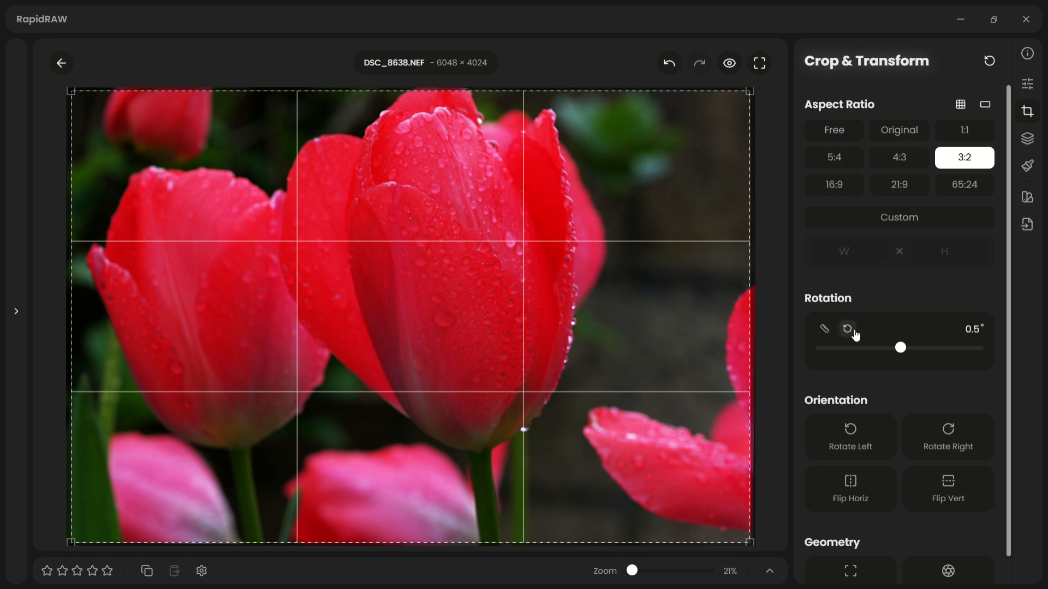
click(849, 331)
Try rotating the photo left in quarter turns through a full circle back to its original orientation
scroll(900, 302, down, 1)
click(859, 404)
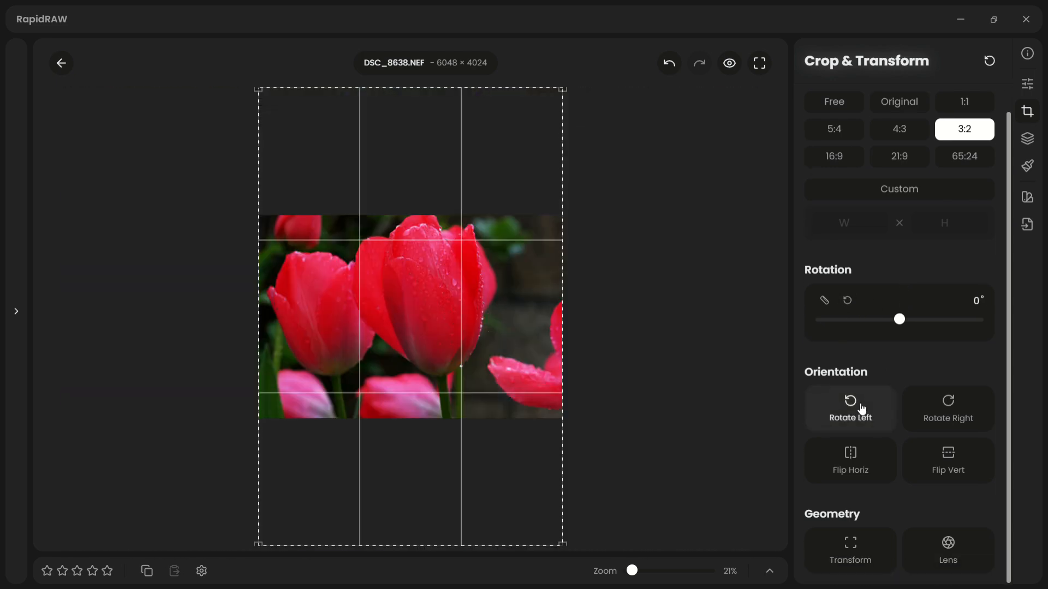
click(860, 405)
click(859, 405)
click(861, 407)
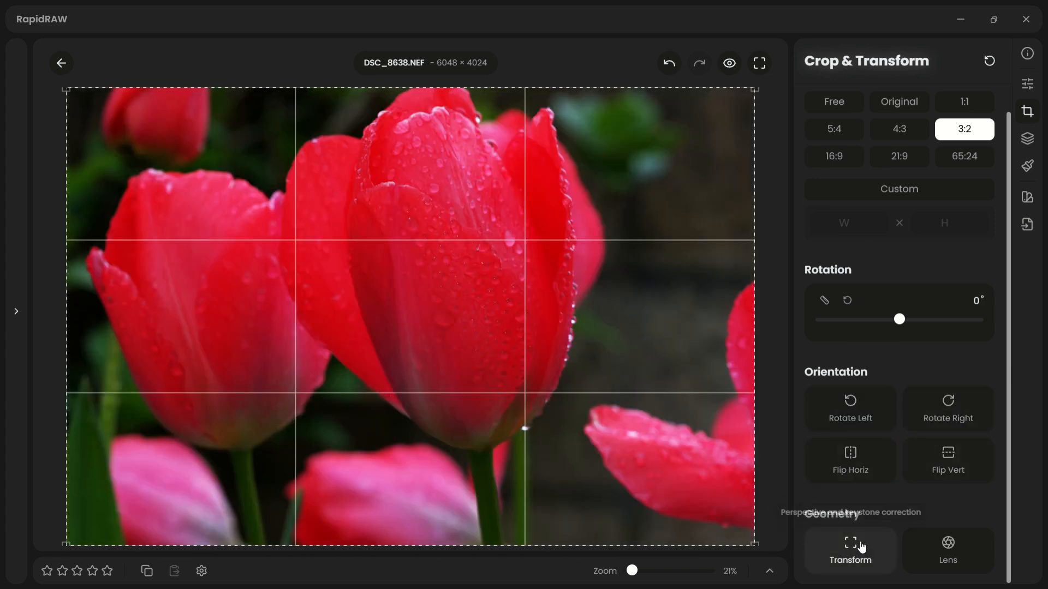
Try changing the Distortion Amount in the Transform geometry correction, and discard the correction
click(862, 543)
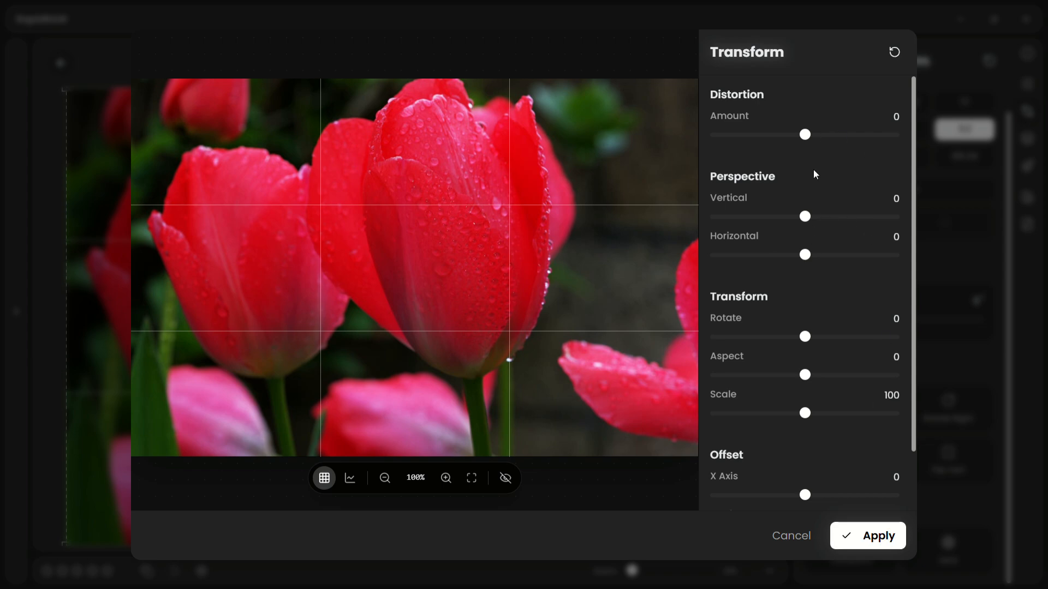
mouse_move(812, 138)
mouse_down()
mouse_move(824, 140)
mouse_move(806, 140)
mouse_up()
click(809, 539)
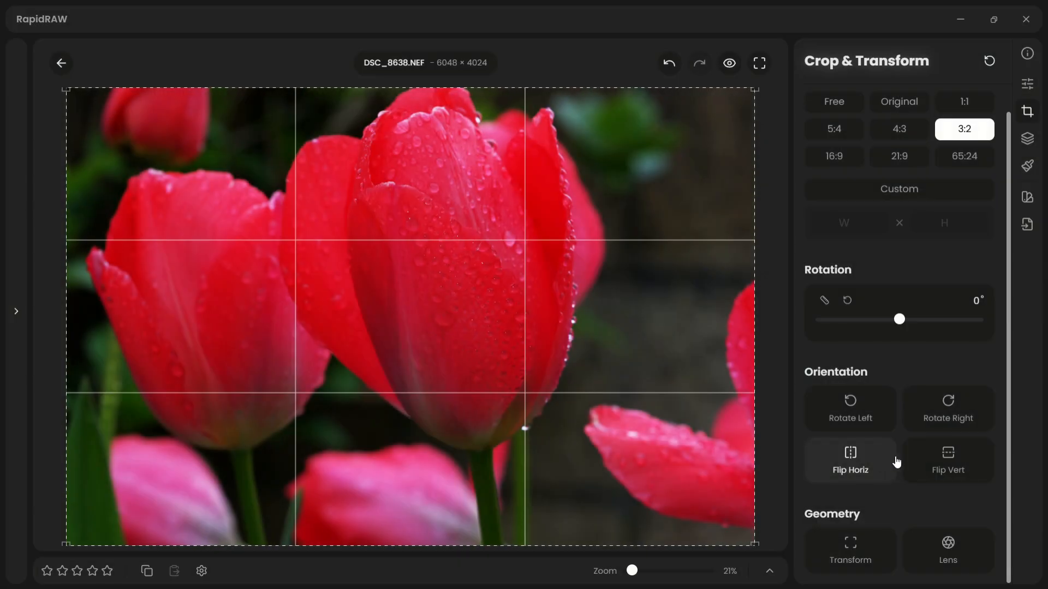
Try auto-detecting the lens, choose the saved Nikon Nikkor Z 40mm f/2 profile instead, and apply the lens correction
click(953, 540)
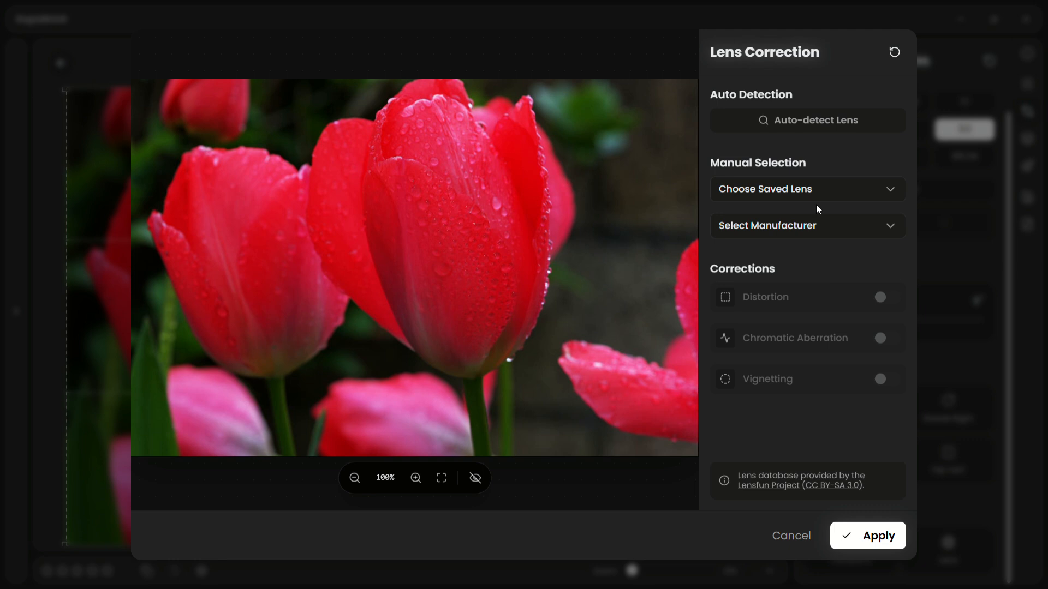
click(854, 121)
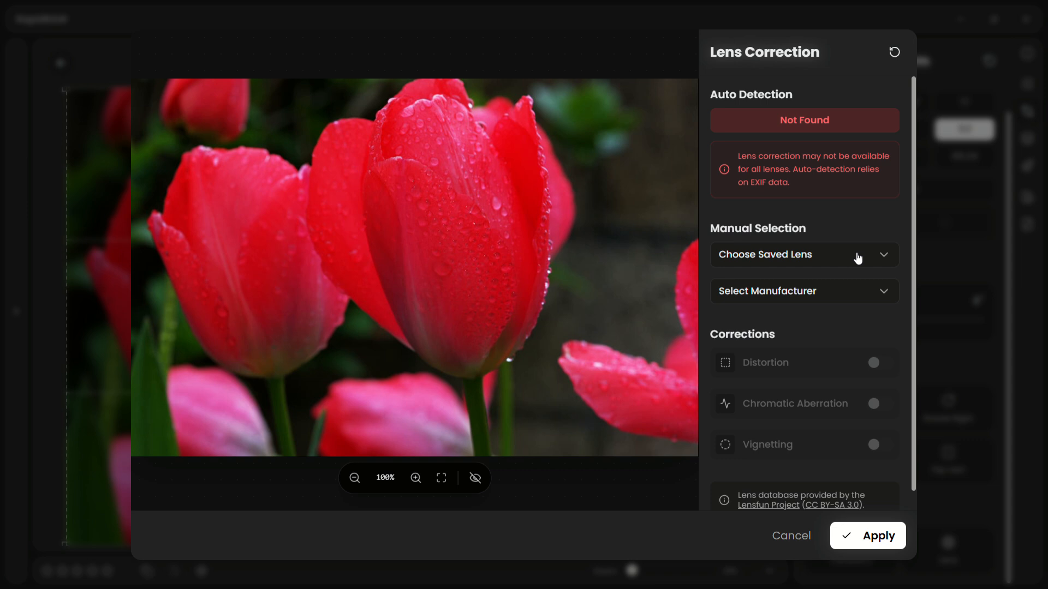
click(859, 258)
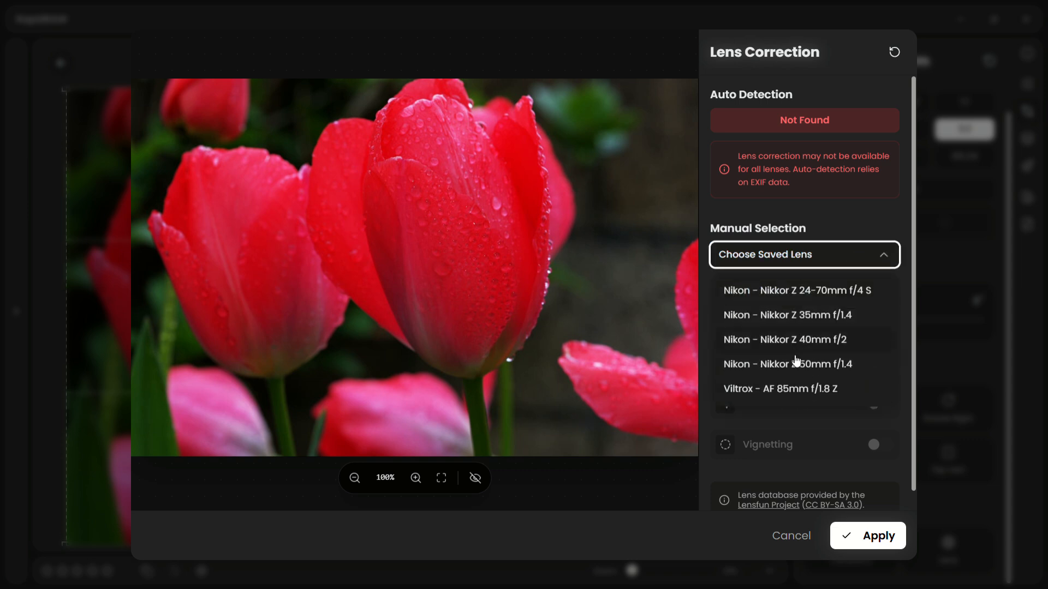
click(813, 339)
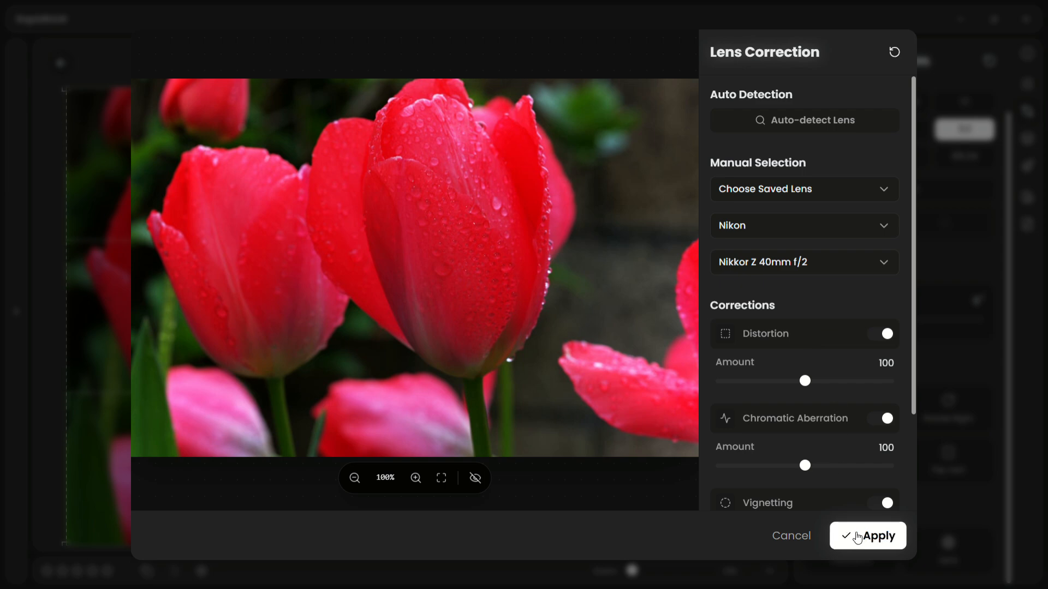
click(856, 535)
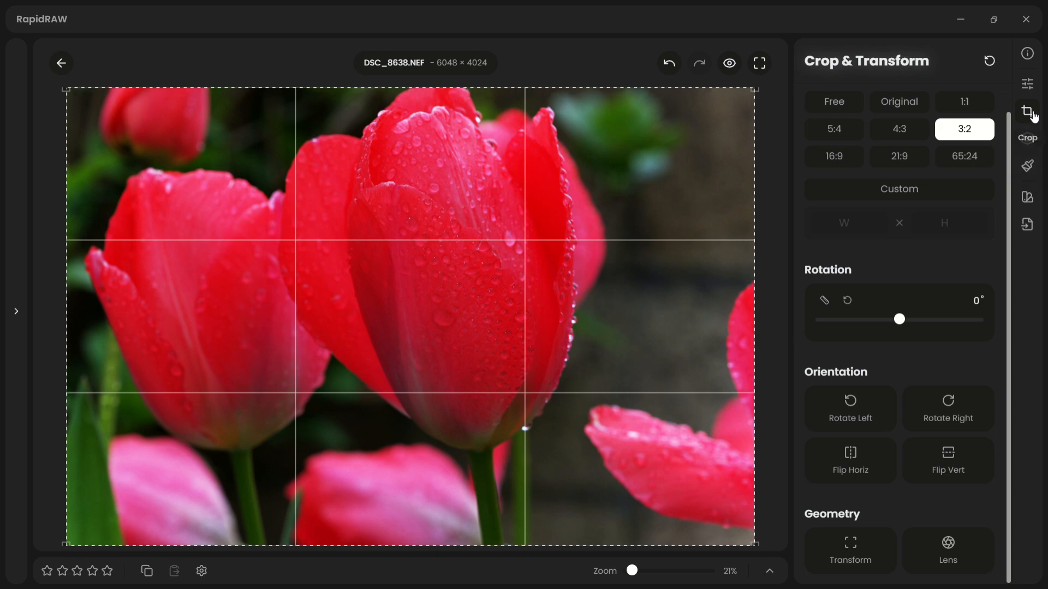
View the Masking types including the Others list, the Inpainting generative edit tools, and the saved Presets
click(1032, 141)
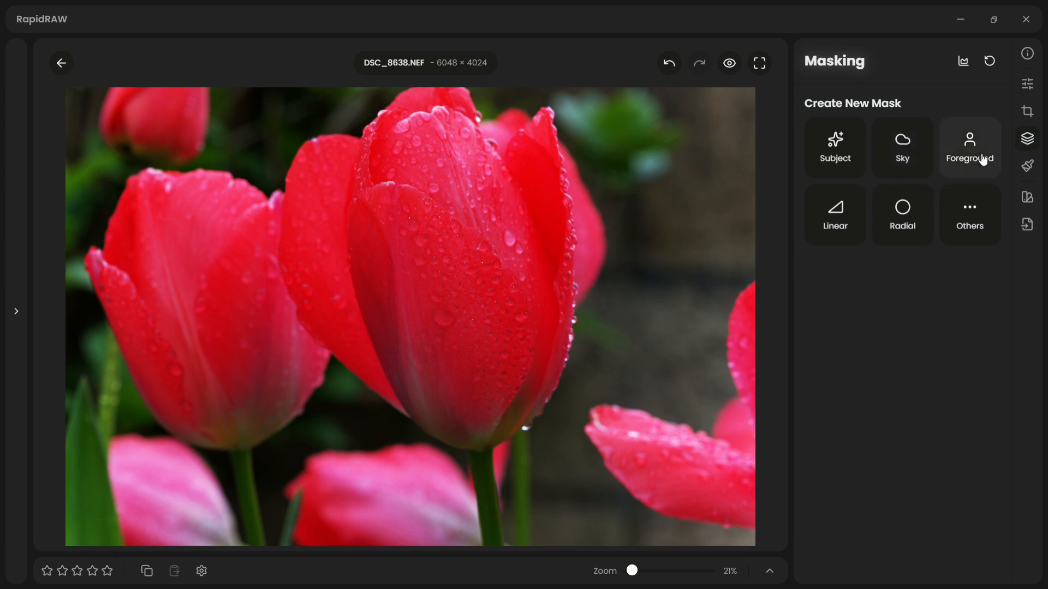
click(971, 217)
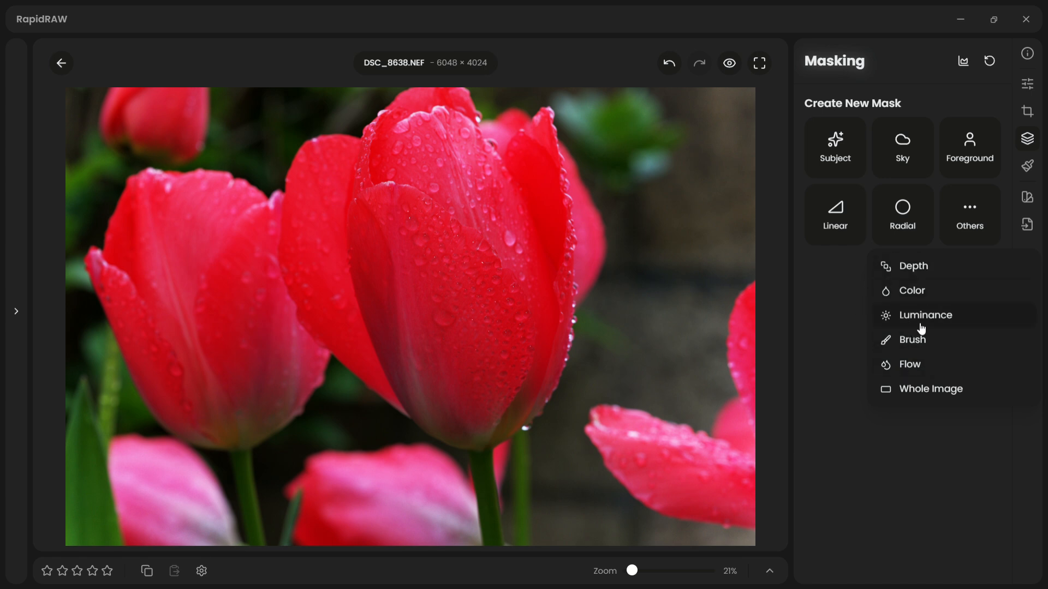
click(1035, 163)
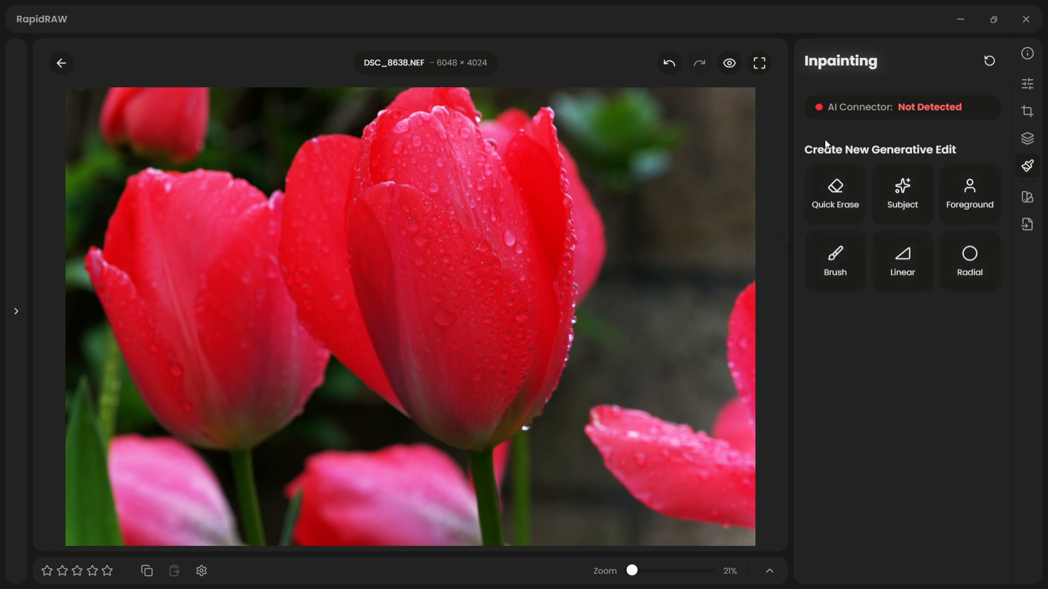
click(1028, 198)
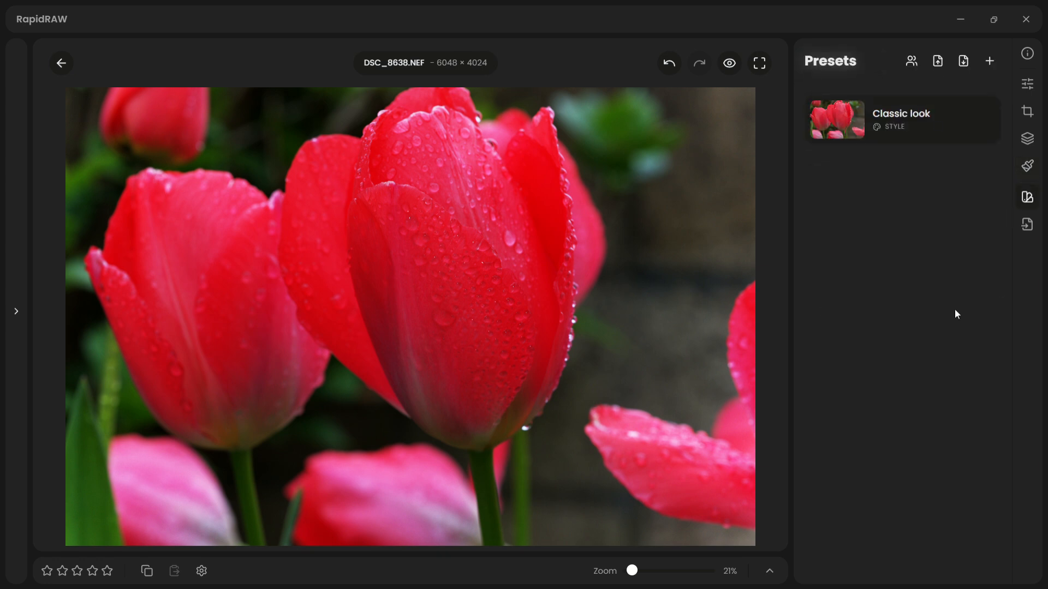
Try the Classic look preset, and view the Export options for file format, image sizing, metadata and watermark
click(939, 127)
click(1028, 225)
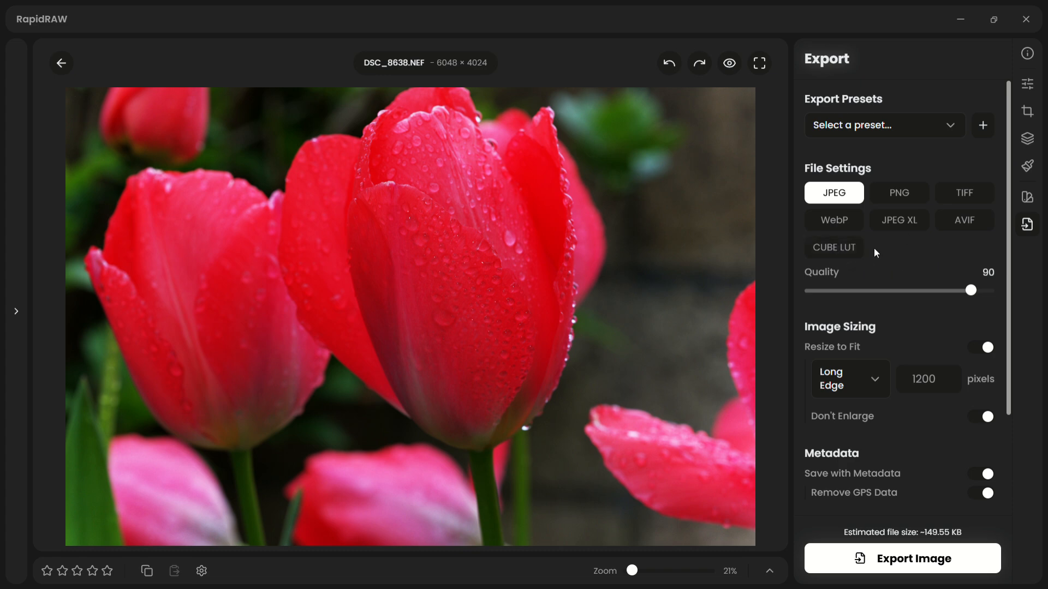
scroll(873, 306, down, 3)
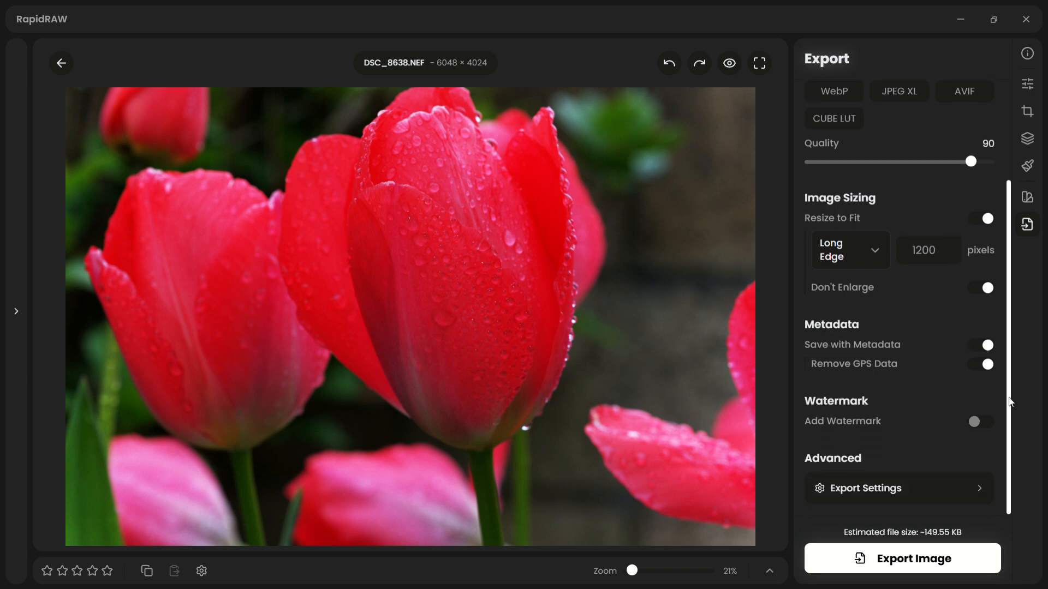
scroll(1010, 354, up, 3)
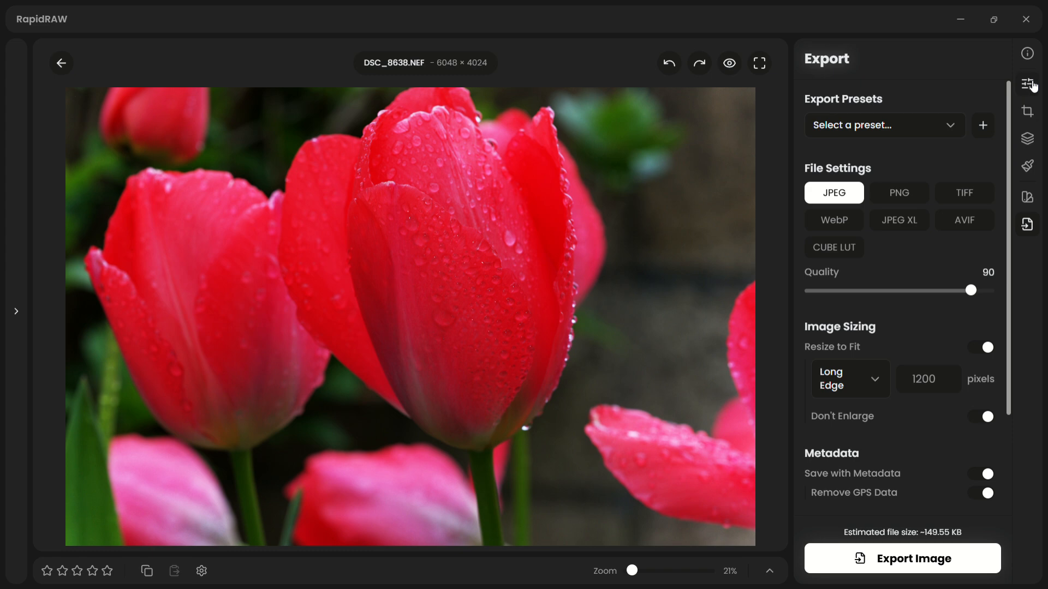
View the photo's Metadata, including camera details and the Extended EXIF list
click(1028, 85)
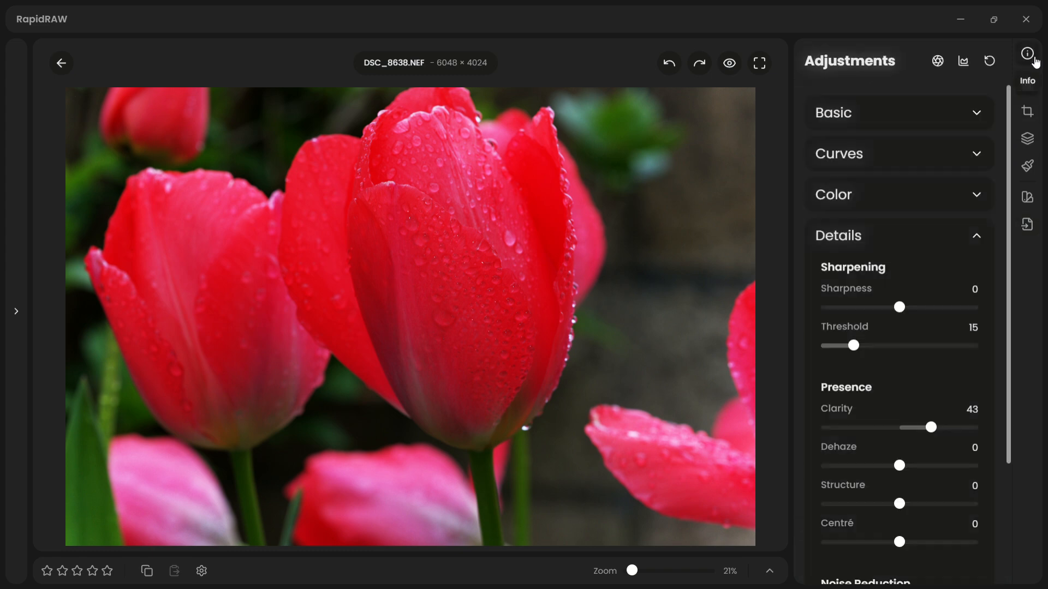
click(1034, 60)
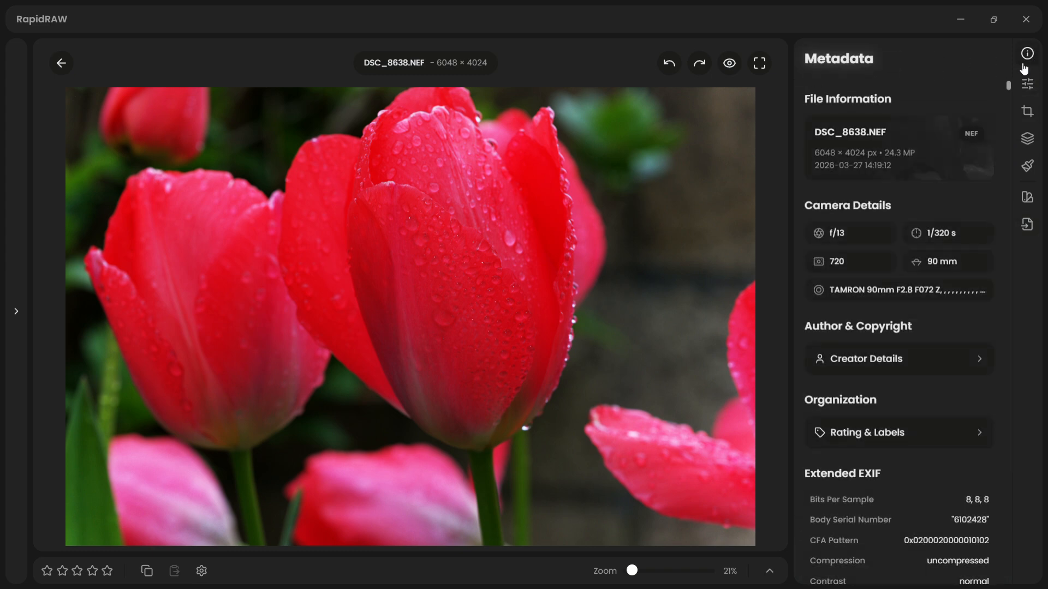
scroll(918, 186, down, 3)
scroll(918, 187, down, 2)
scroll(918, 187, up, 5)
click(1030, 57)
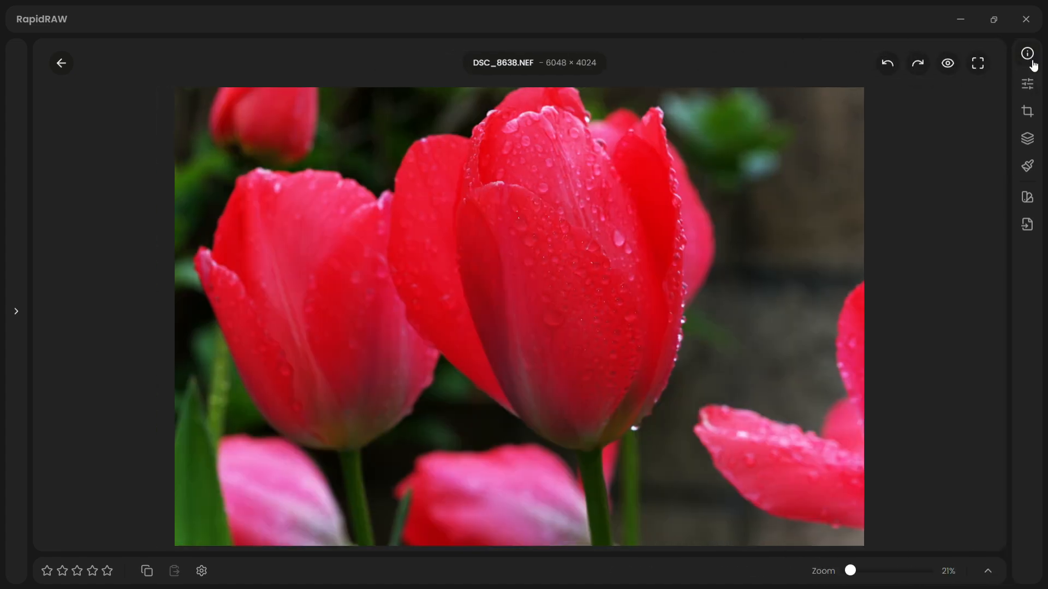
click(1033, 65)
click(1033, 65)
Show the histogram above the adjustments and check the photo with the clipping warning overlay switched on and off
click(1028, 83)
click(969, 62)
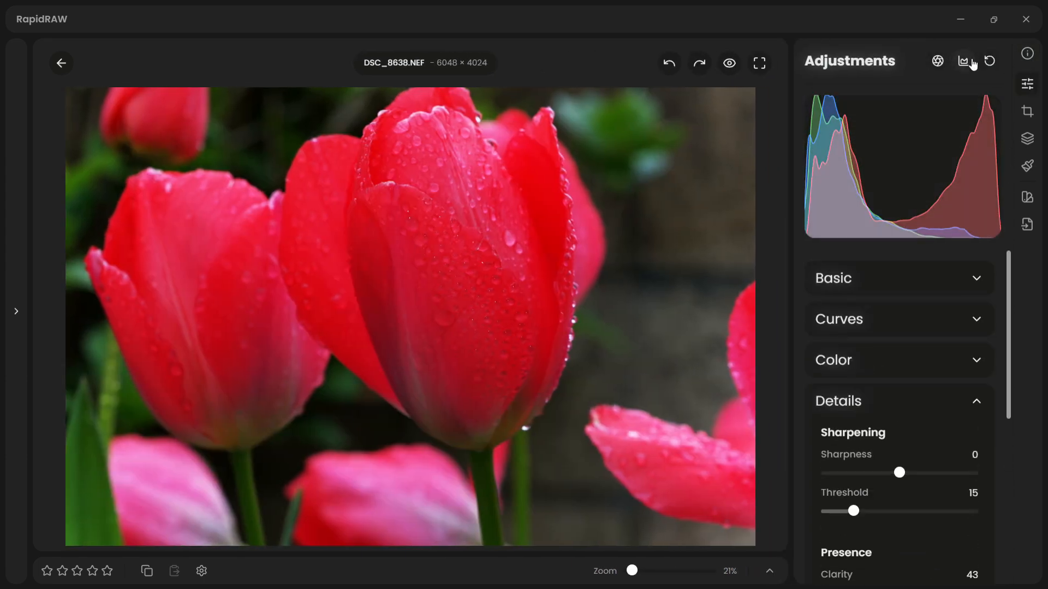
mouse_move(901, 215)
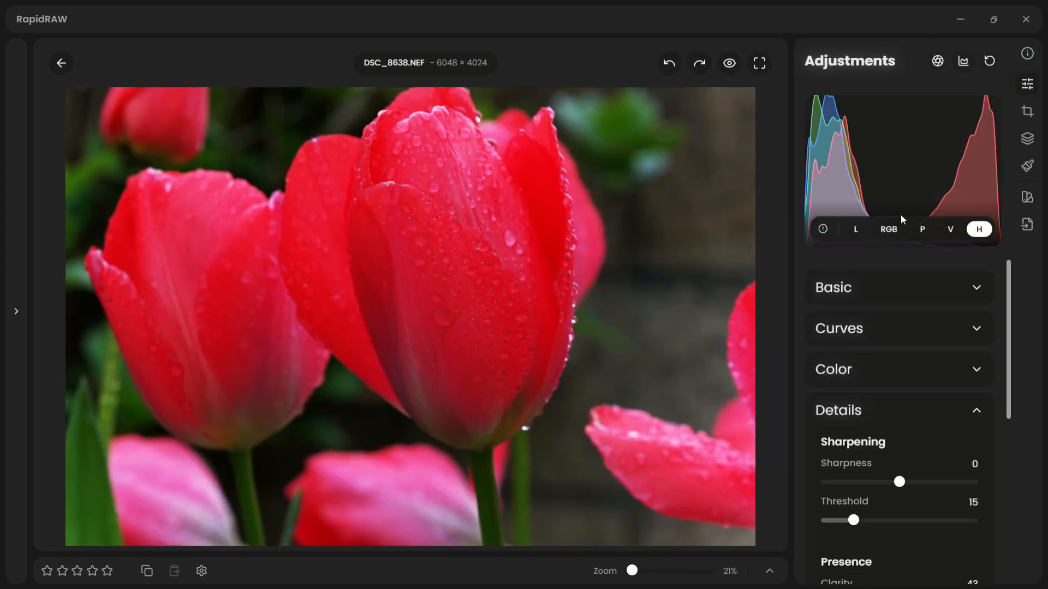
click(823, 229)
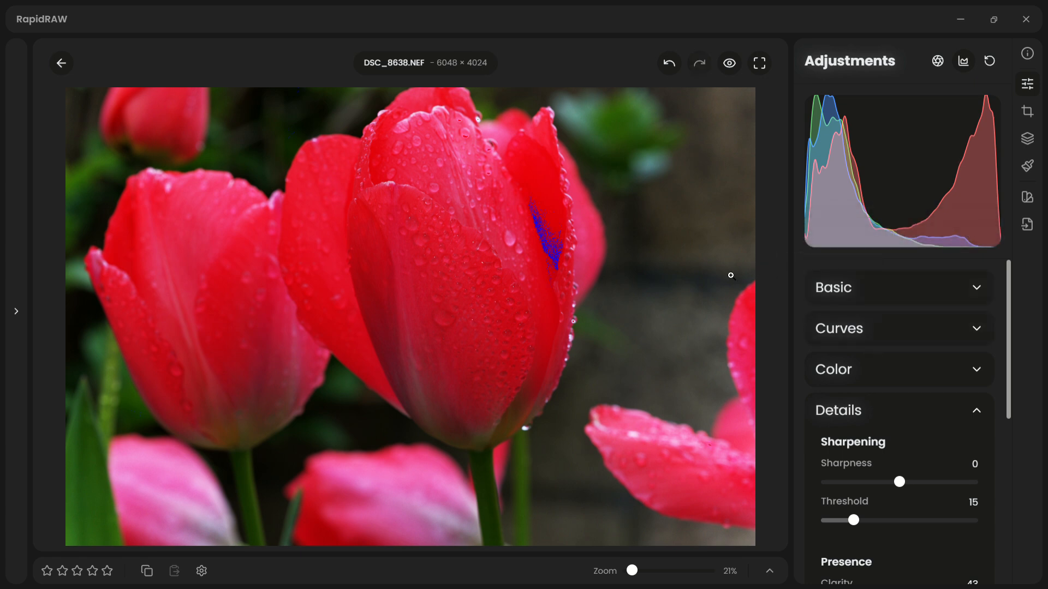
click(823, 229)
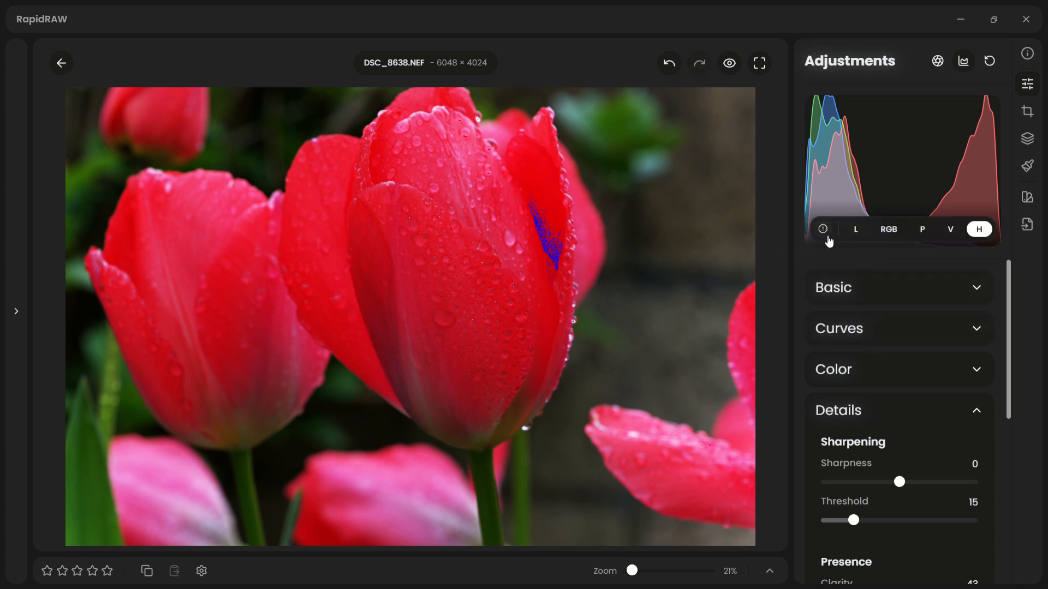
View the luma, RGB, parade and vectorscope displays, and return to the histogram
click(856, 231)
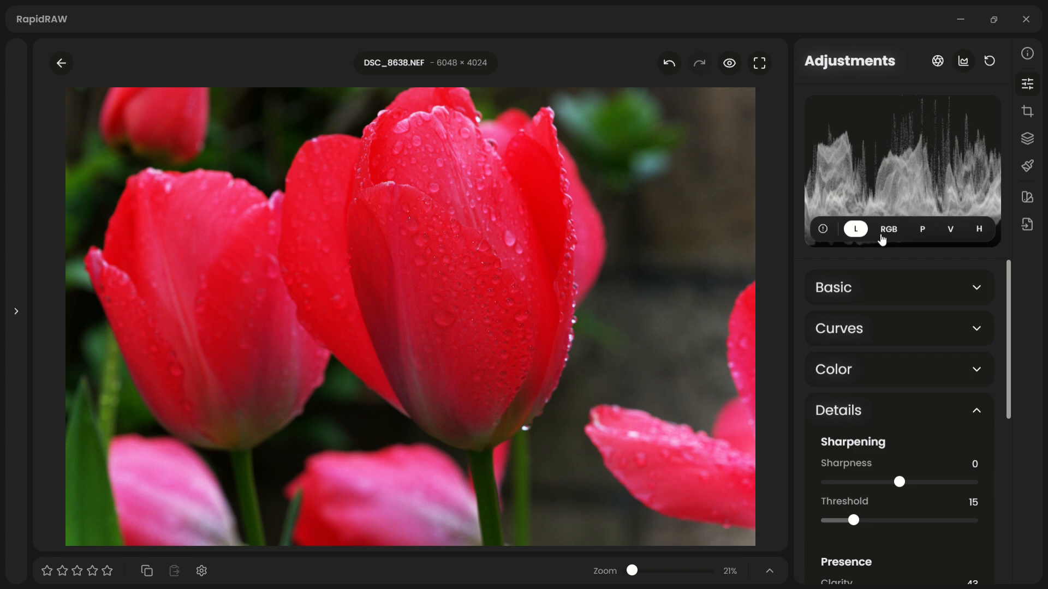
click(887, 234)
click(923, 234)
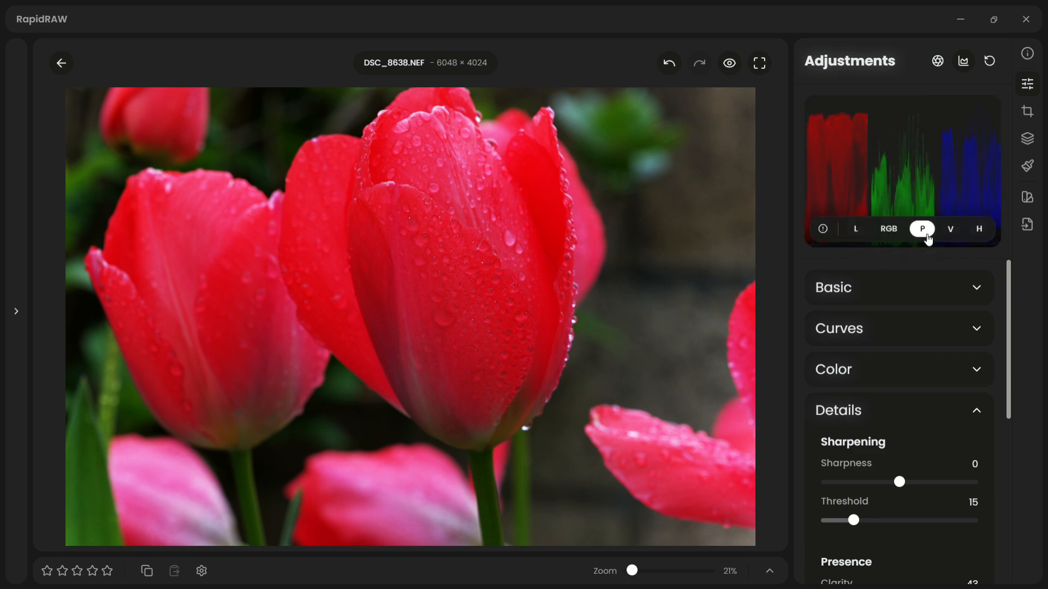
click(961, 235)
click(982, 232)
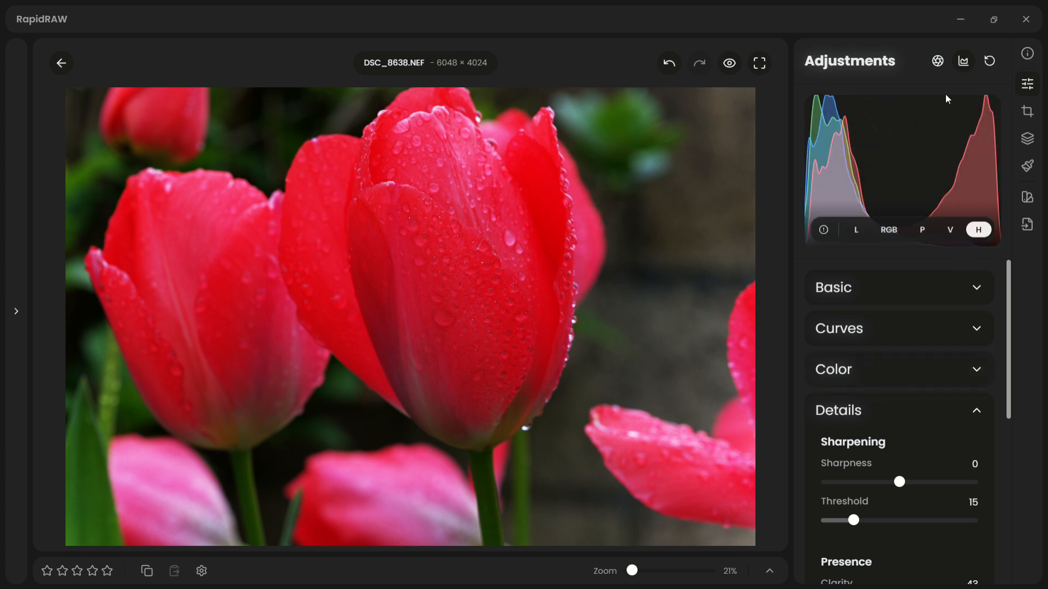
Run the automatic image adjustment on the photo
click(937, 62)
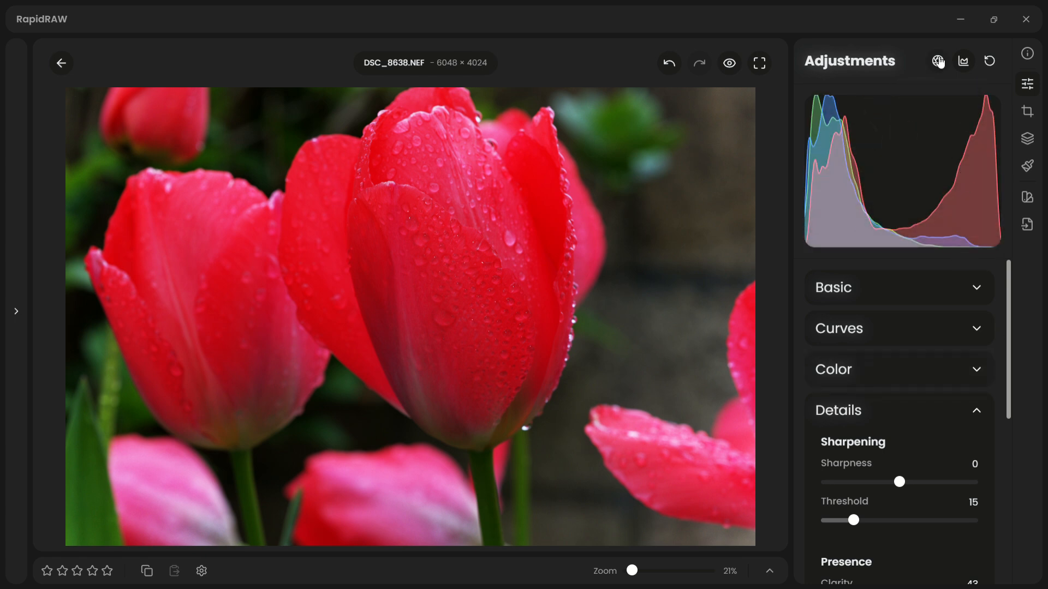